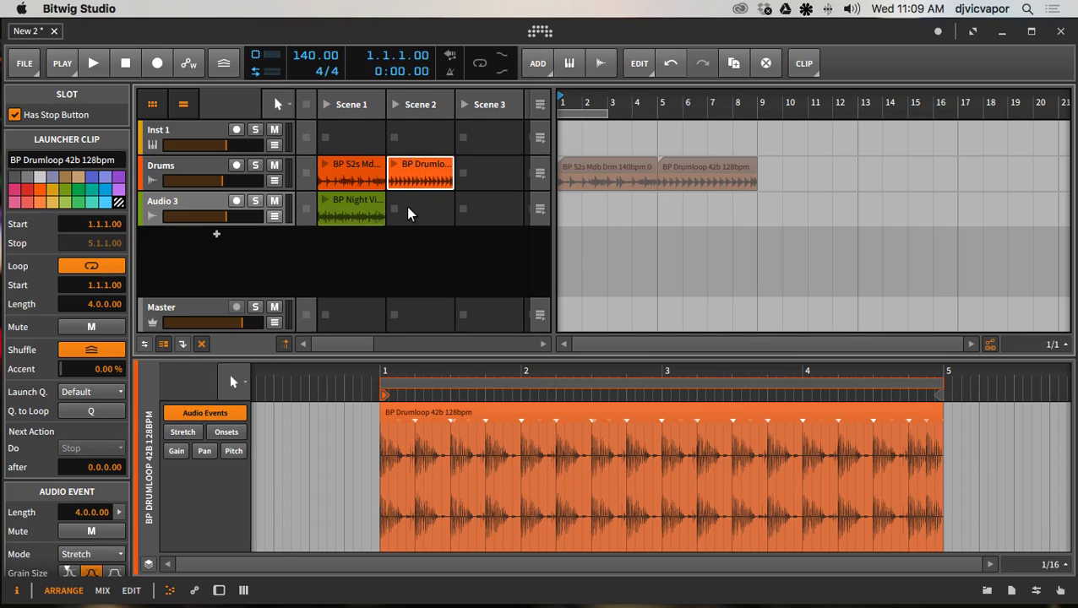
# Step: Launch Scene 1, switch playback to Scene 2, then stop the transport
pyautogui.click(325, 104)
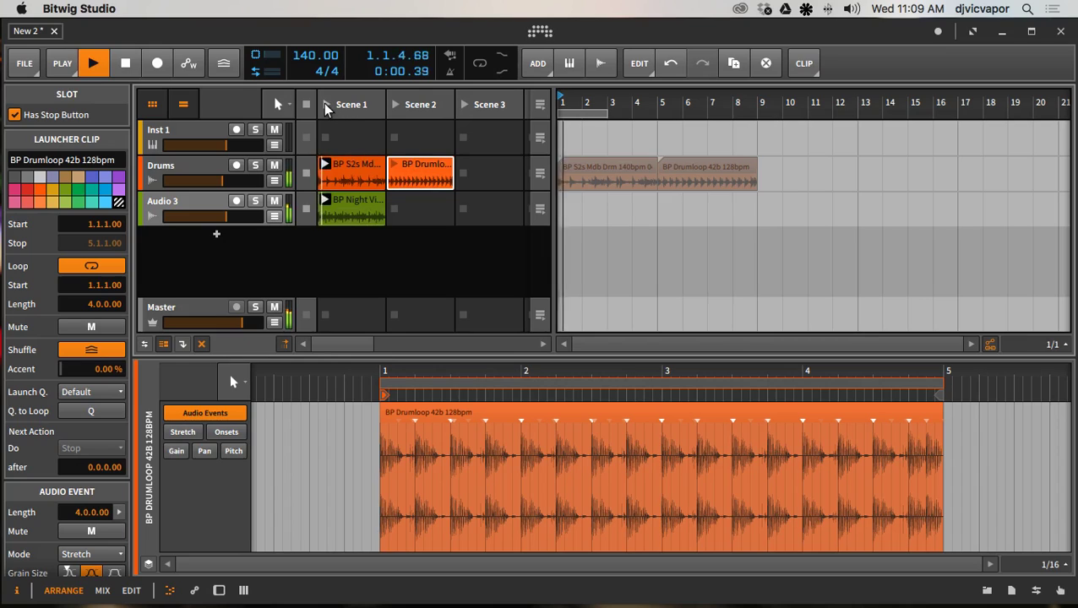
pyautogui.click(393, 104)
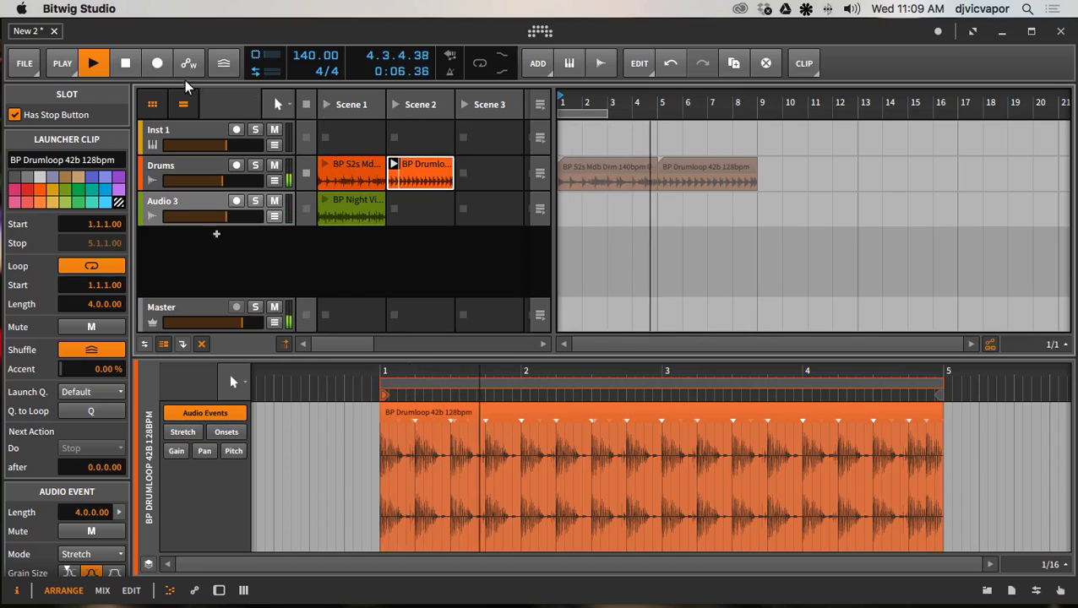
pyautogui.click(127, 64)
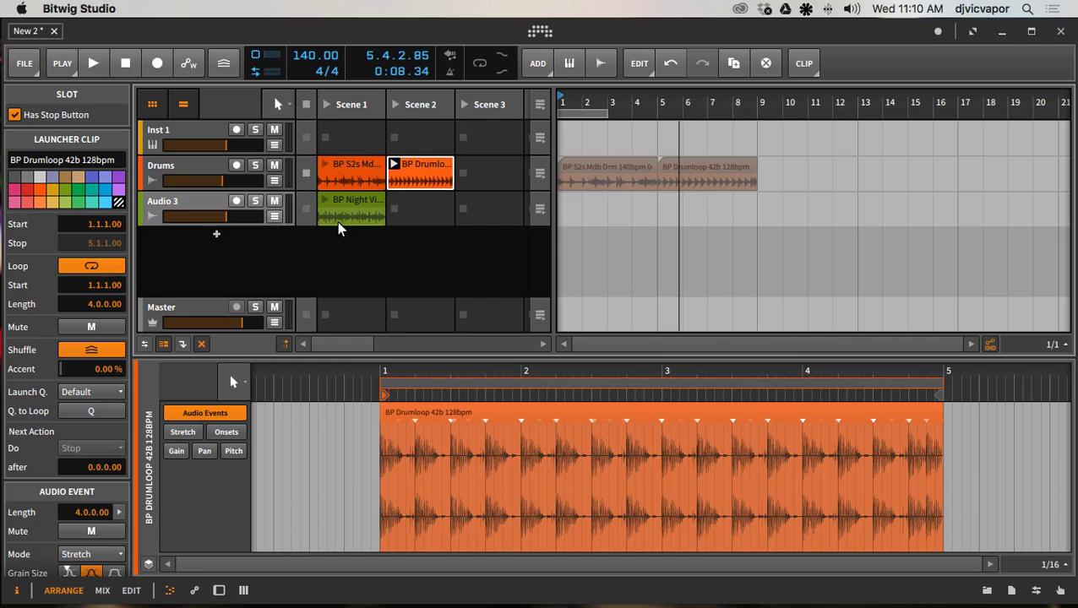
pyautogui.hotkey('alt', '2')
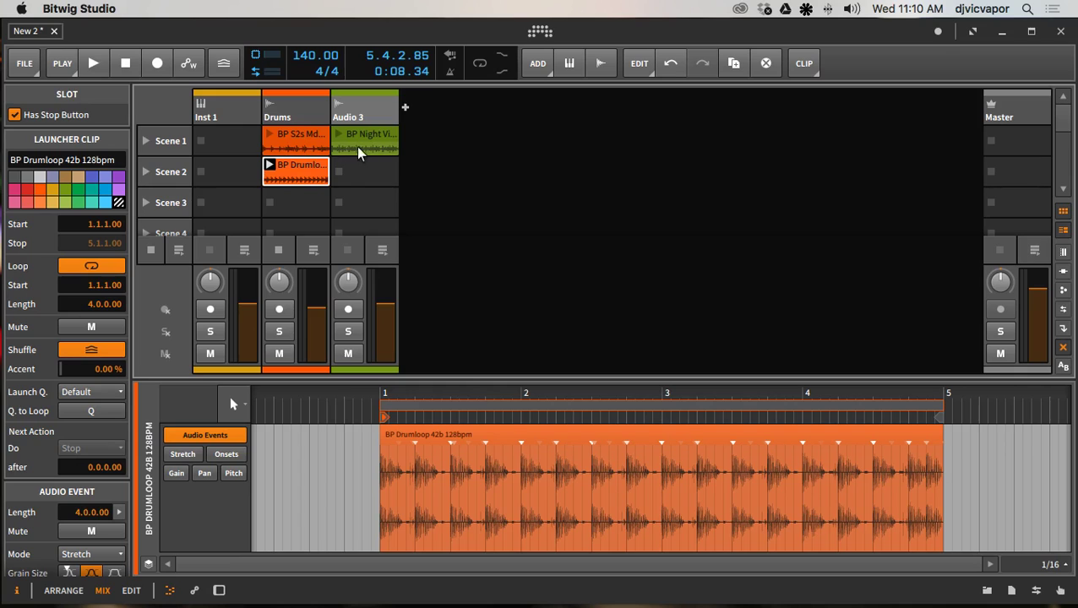
pyautogui.hotkey('alt', '1')
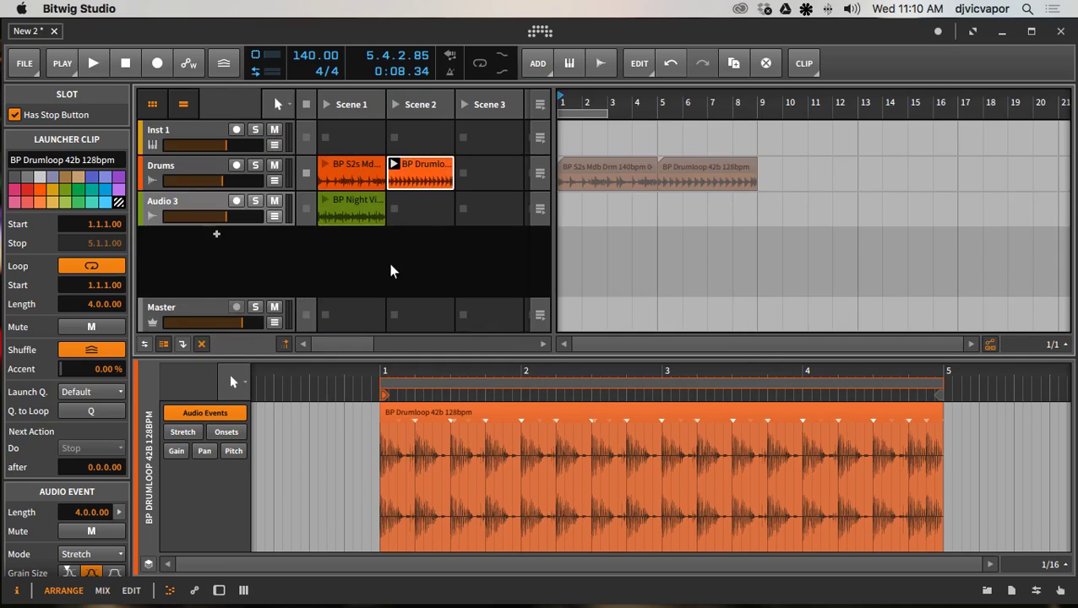
# Step: Delete the BP S2s Mdb Drm 140bpm 04 clip and move BP Drumloop 42b into Drums Scene 1
pyautogui.click(358, 162)
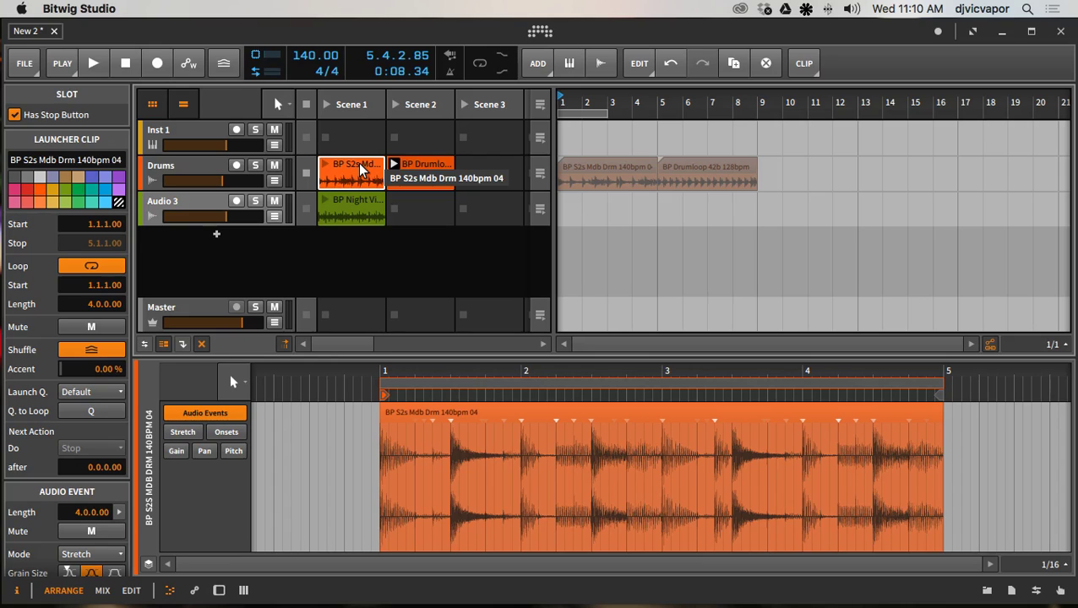
pyautogui.press('Delete')
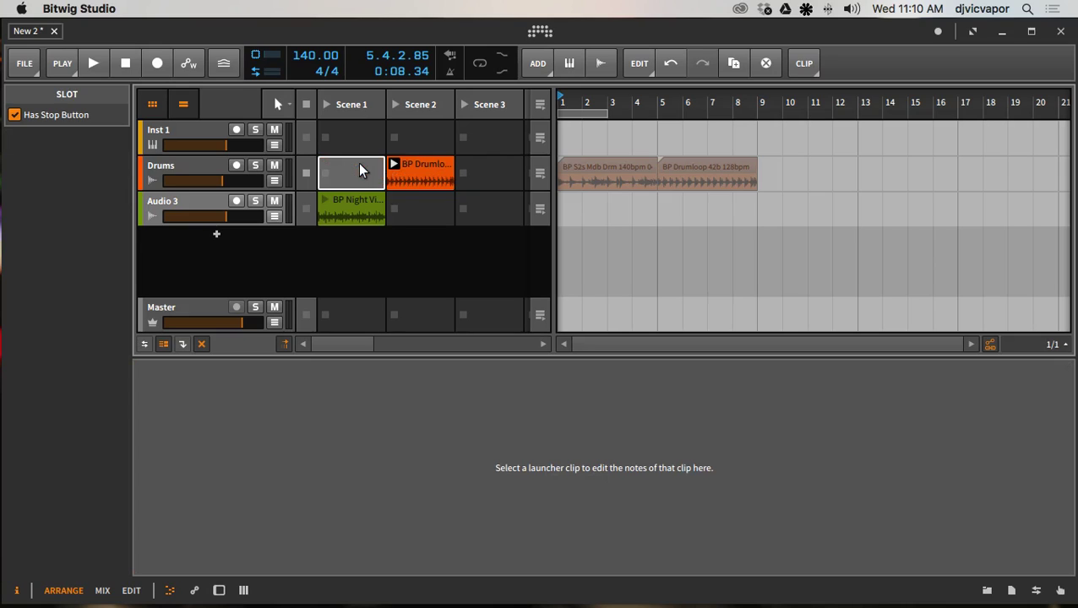
pyautogui.click(409, 169)
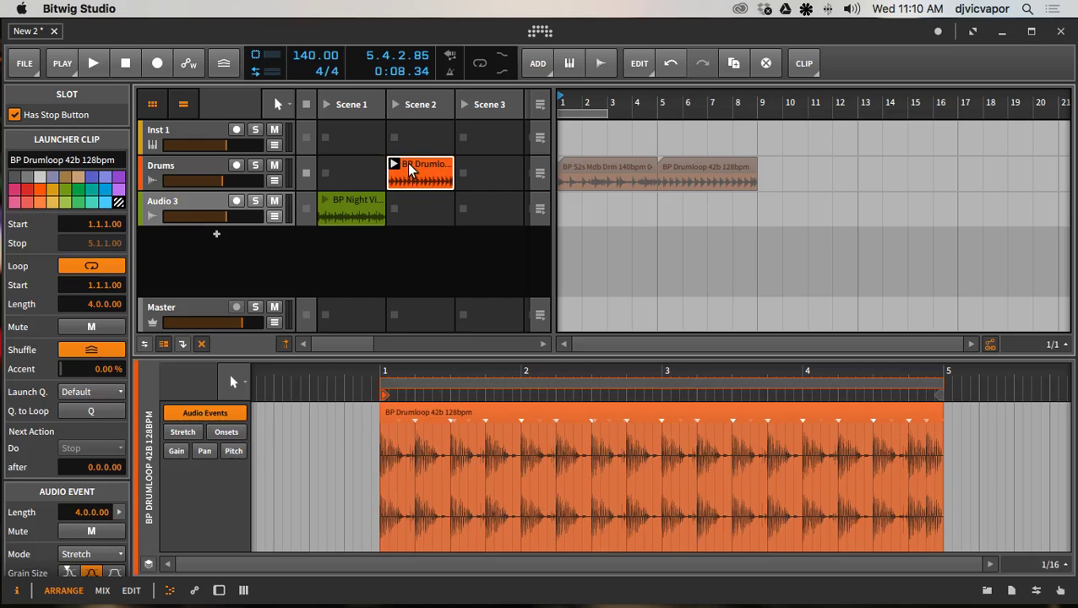
pyautogui.moveTo(418, 165); pyautogui.dragTo(367, 165)
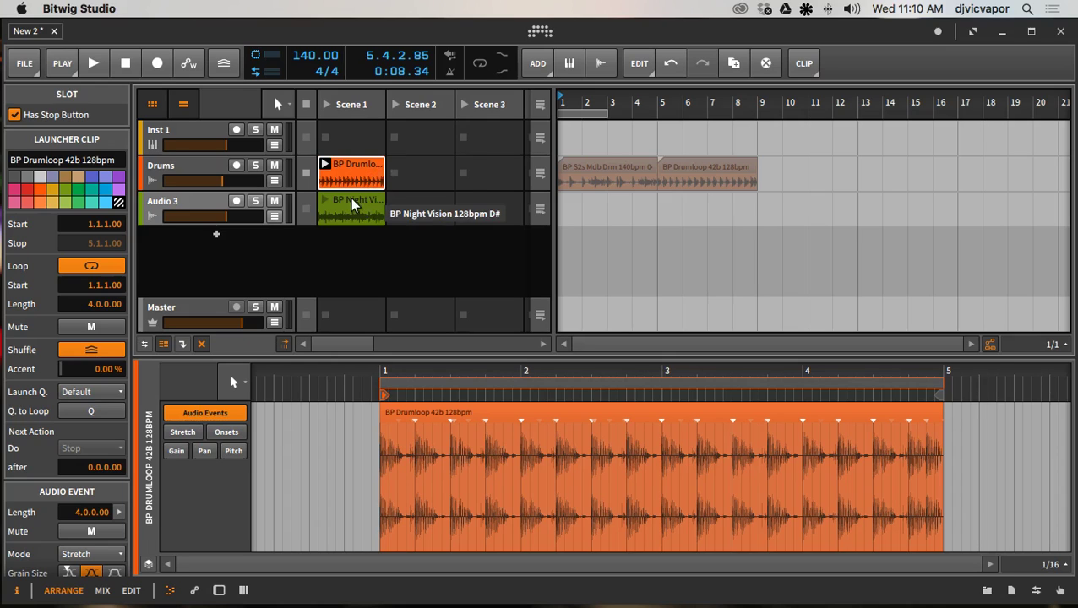
# Step: Move the BP Night Vision clip from Audio 3 Scene 1 to Scene 3, then resize the launcher and arranger panels
pyautogui.click(352, 201)
pyautogui.moveTo(351, 201); pyautogui.dragTo(478, 202)
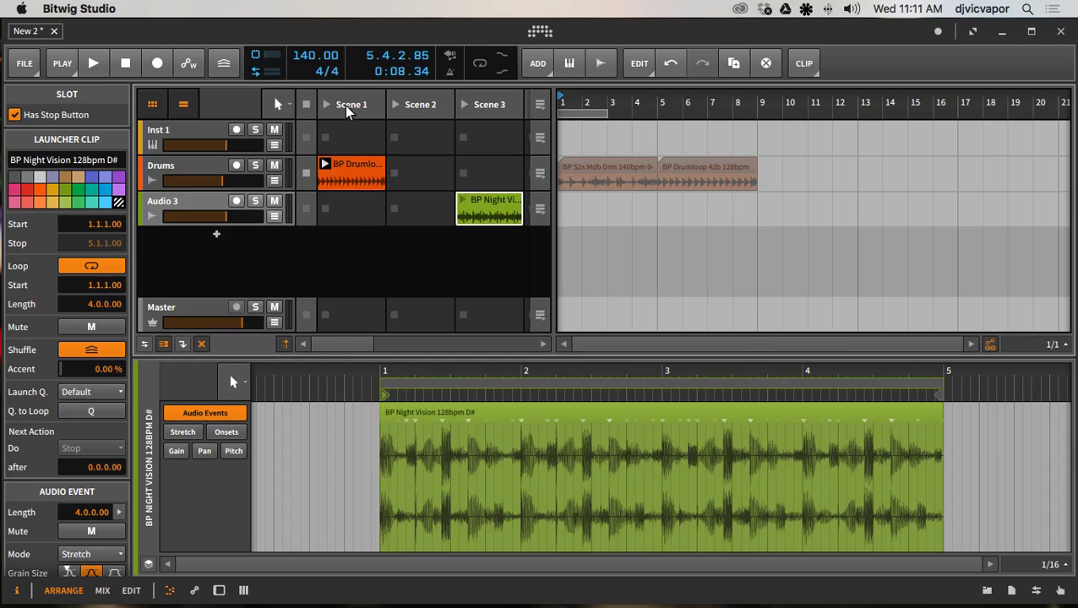
pyautogui.moveTo(551, 252); pyautogui.dragTo(898, 250)
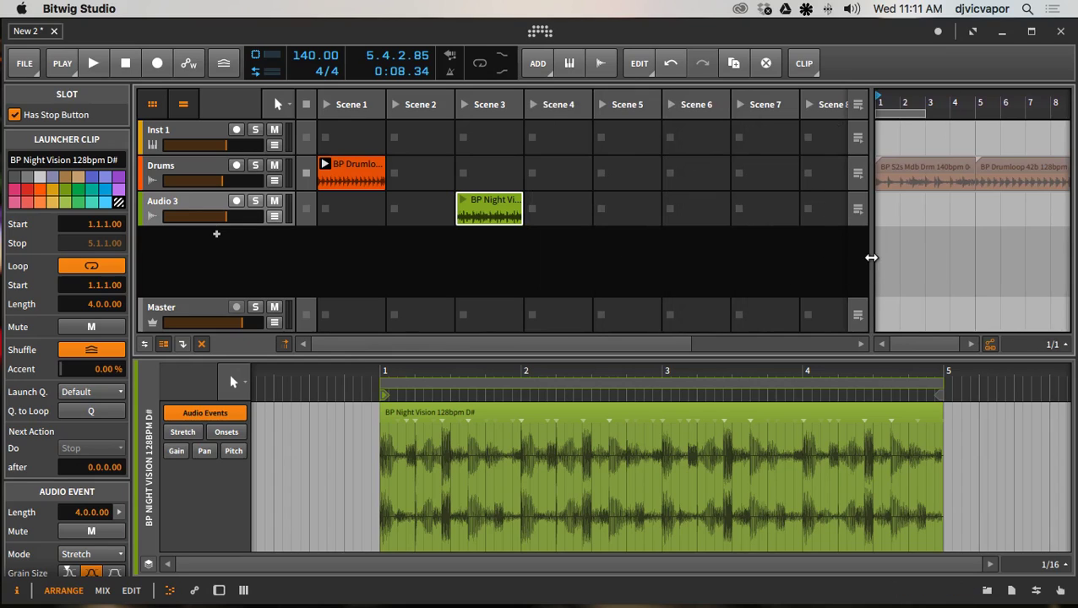
pyautogui.moveTo(871, 257); pyautogui.dragTo(763, 257)
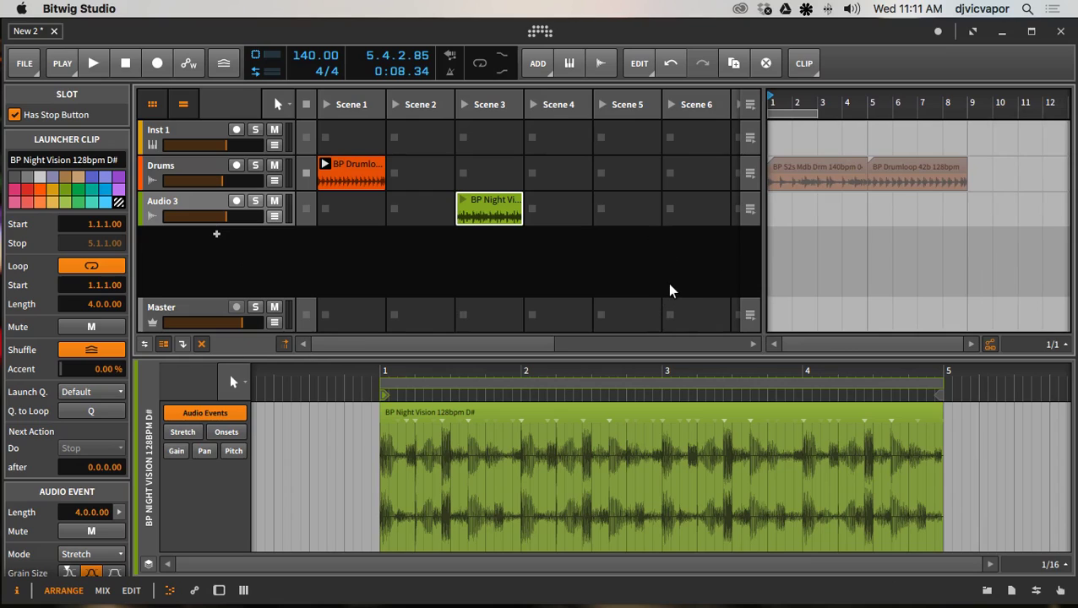
# Step: With the arranger hidden, add Scene 9 after Scene 8, restore the arranger, and select the Scene 1 drumloop
pyautogui.click(181, 104)
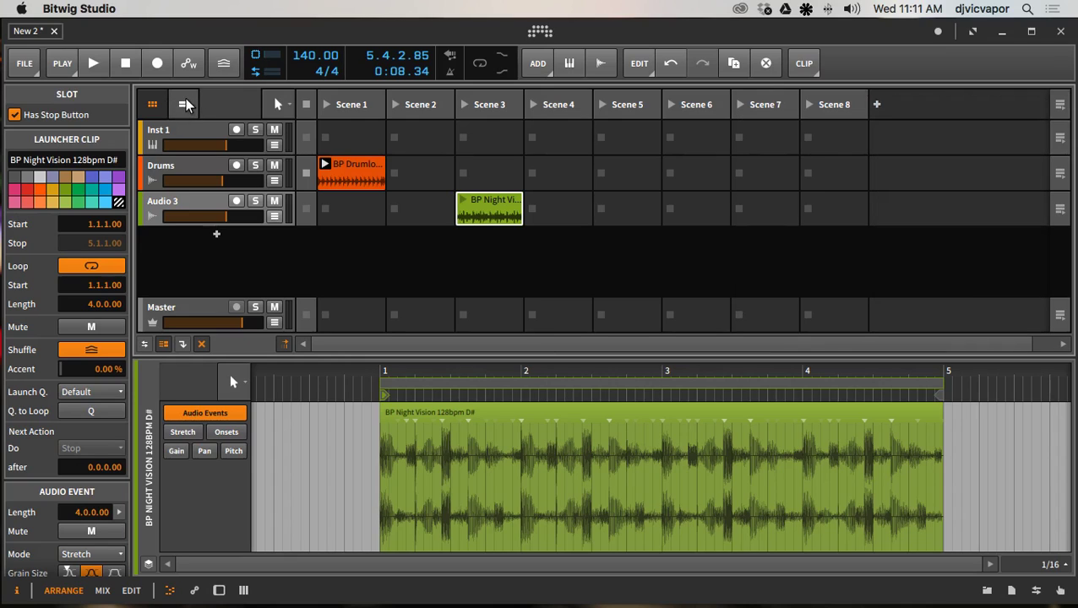
pyautogui.click(876, 103)
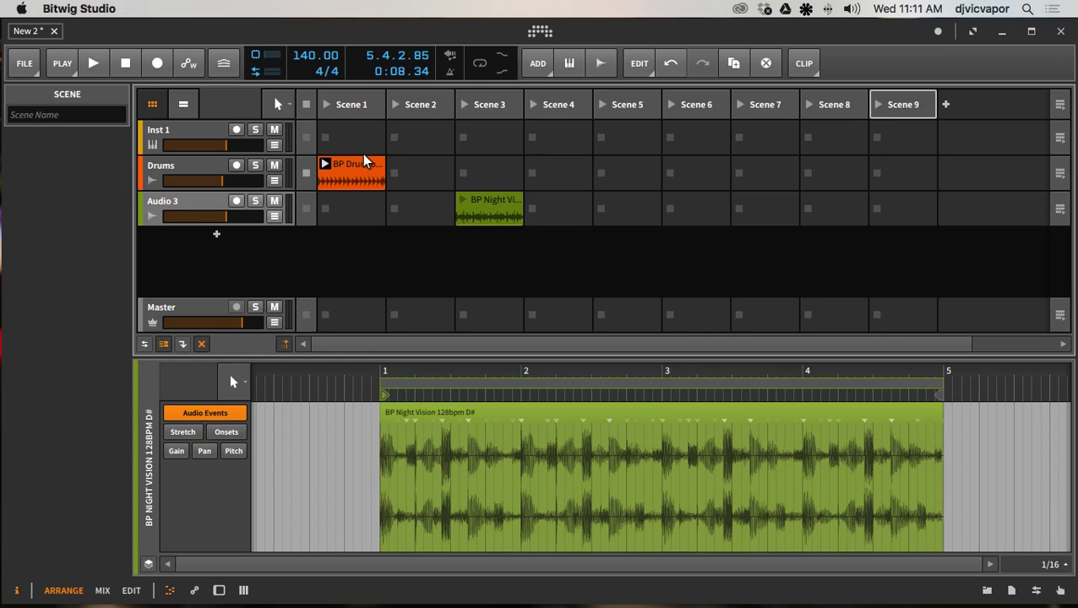
pyautogui.click(183, 104)
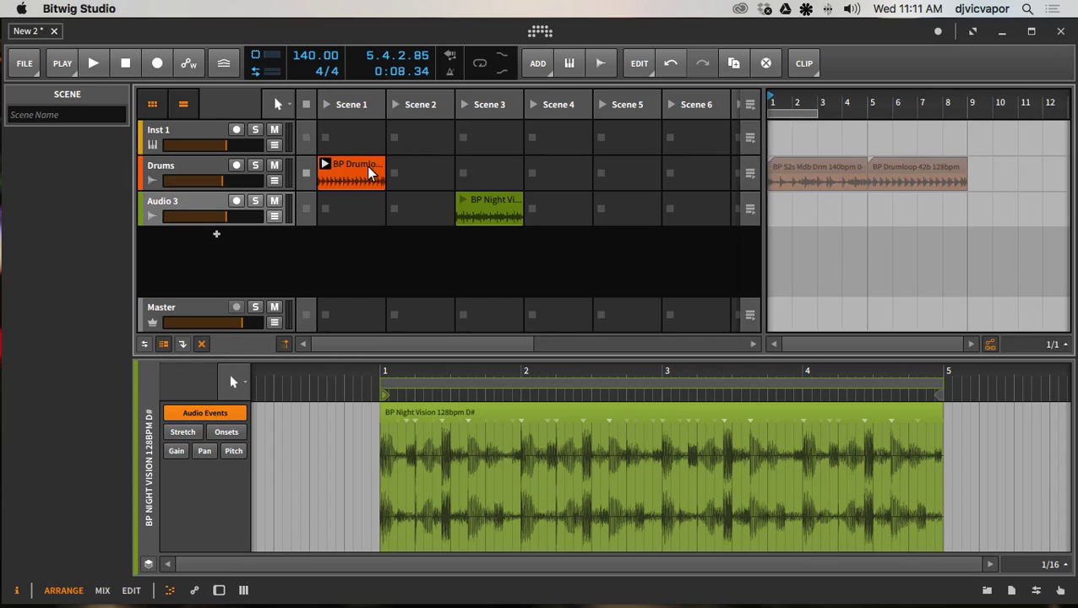
pyautogui.click(375, 166)
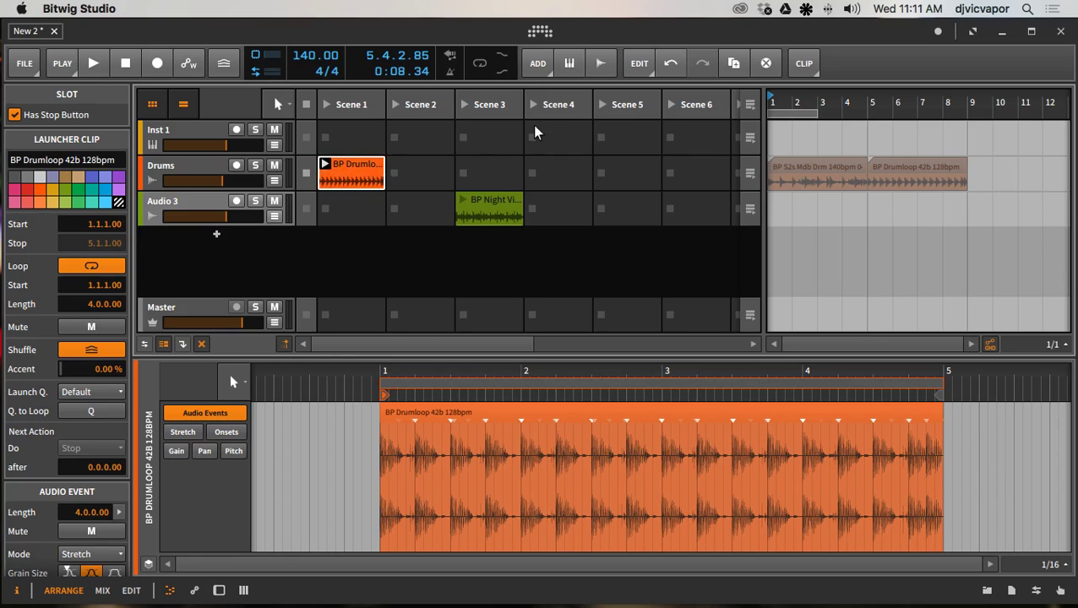
# Step: Duplicate the BP Drumloop 42b clip twice so copies fill Drums Scenes 2 and 3
pyautogui.click(734, 64)
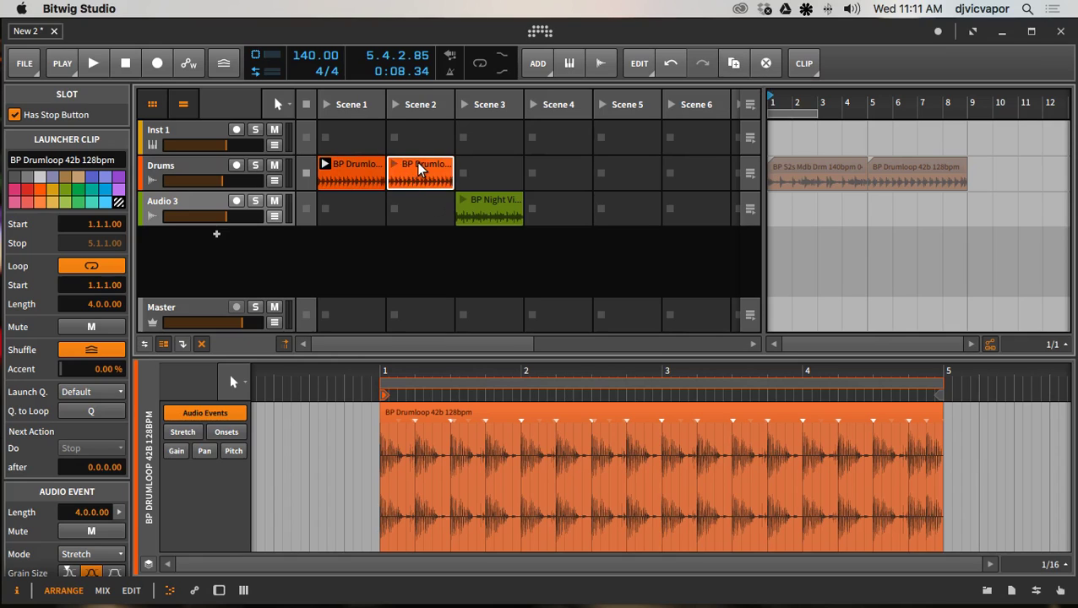
pyautogui.click(730, 58)
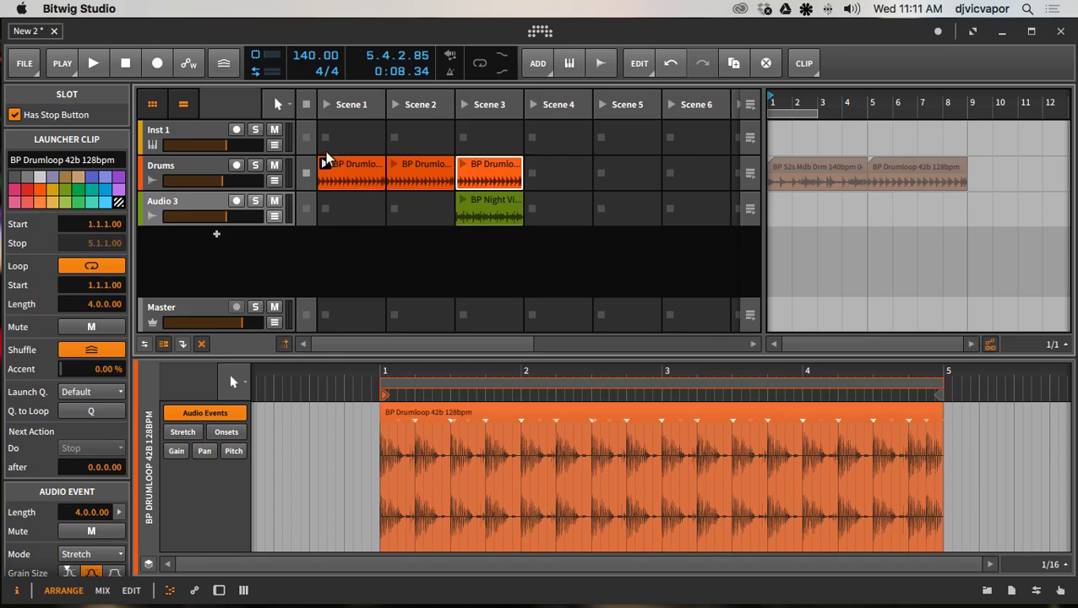
pyautogui.click(356, 159)
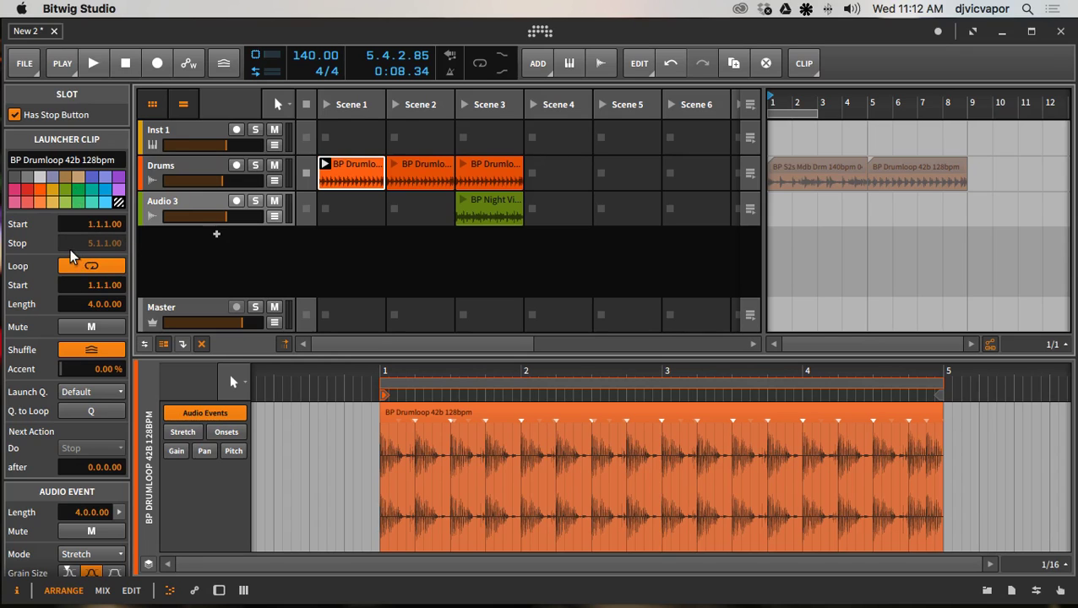
# Step: Lower the project tempo from 140 to 128.00
pyautogui.scroll(-5, 68, 237)
pyautogui.scroll(-1, 71, 257)
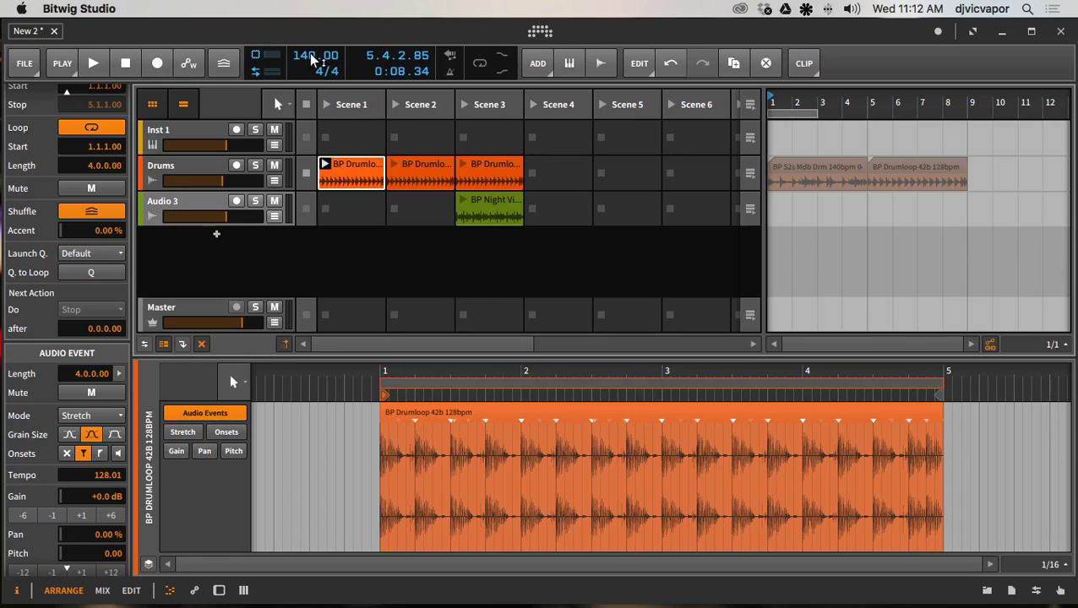
pyautogui.moveTo(310, 53); pyautogui.dragTo(309, 79)
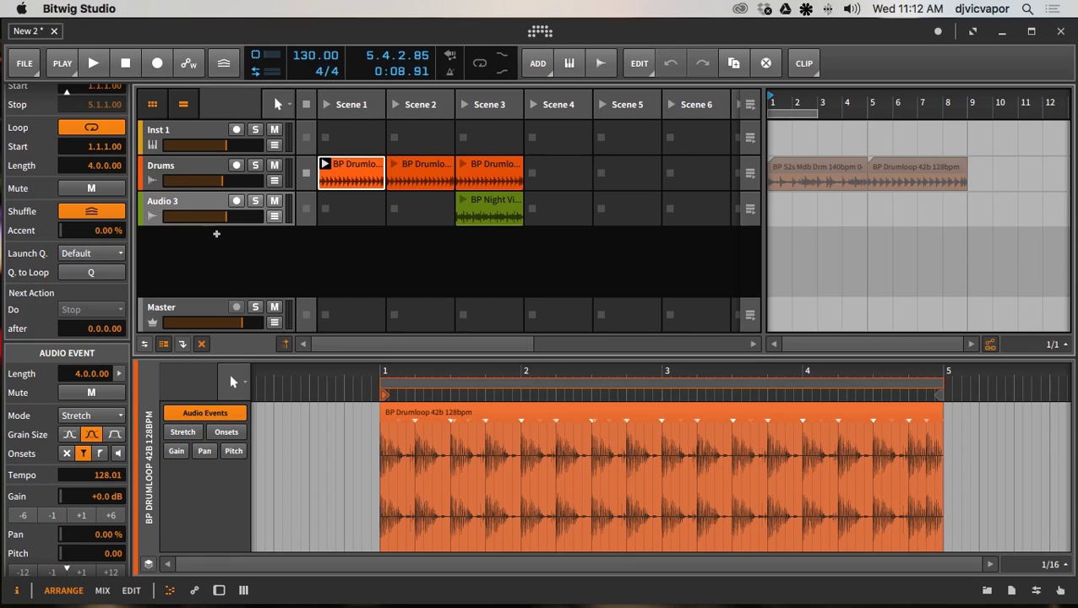
pyautogui.moveTo(310, 119); pyautogui.dragTo(308, 120)
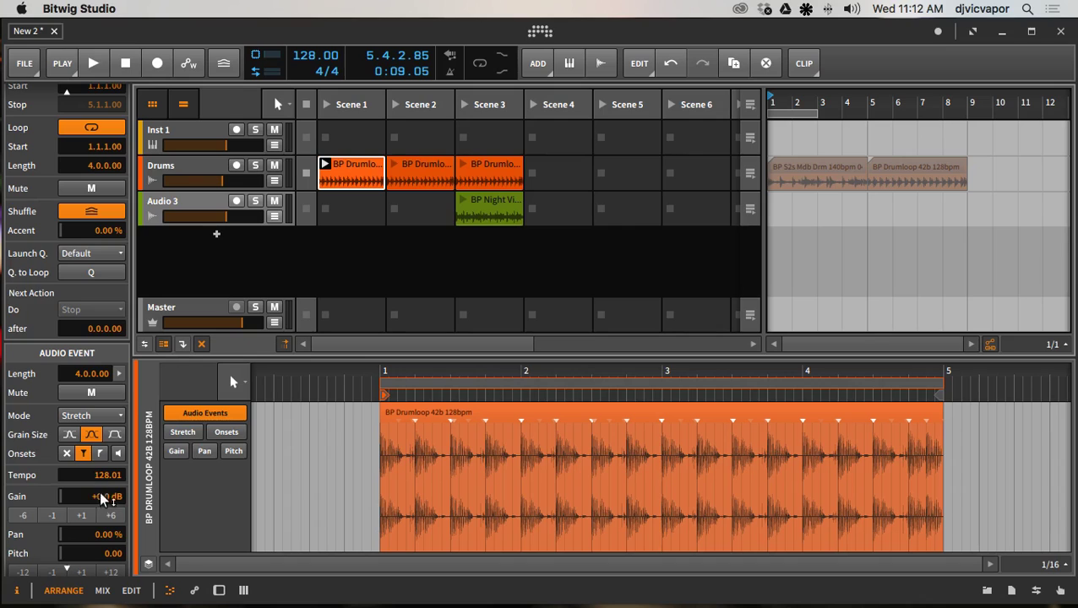
# Step: Pitch the Scene 1 drumloop down one octave to -12.00 semitones
pyautogui.scroll(-1, 101, 493)
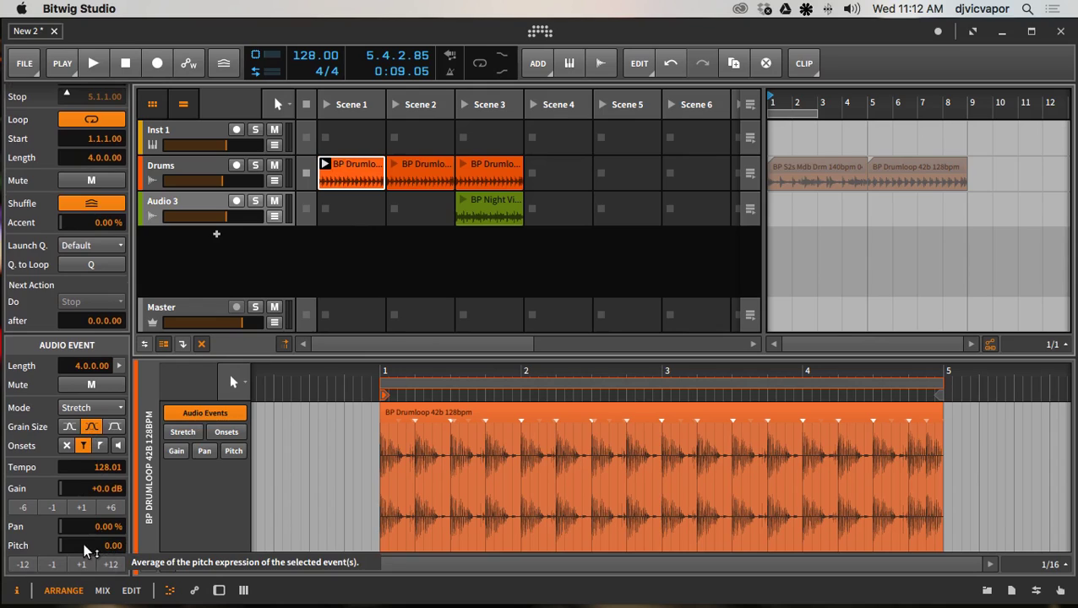
pyautogui.click(24, 565)
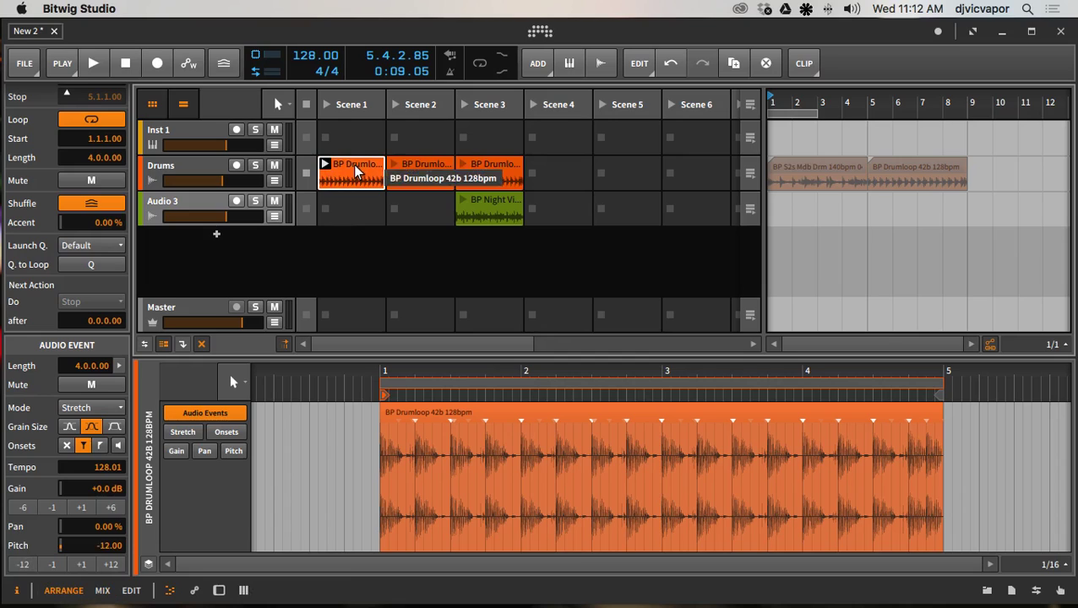
pyautogui.click(414, 169)
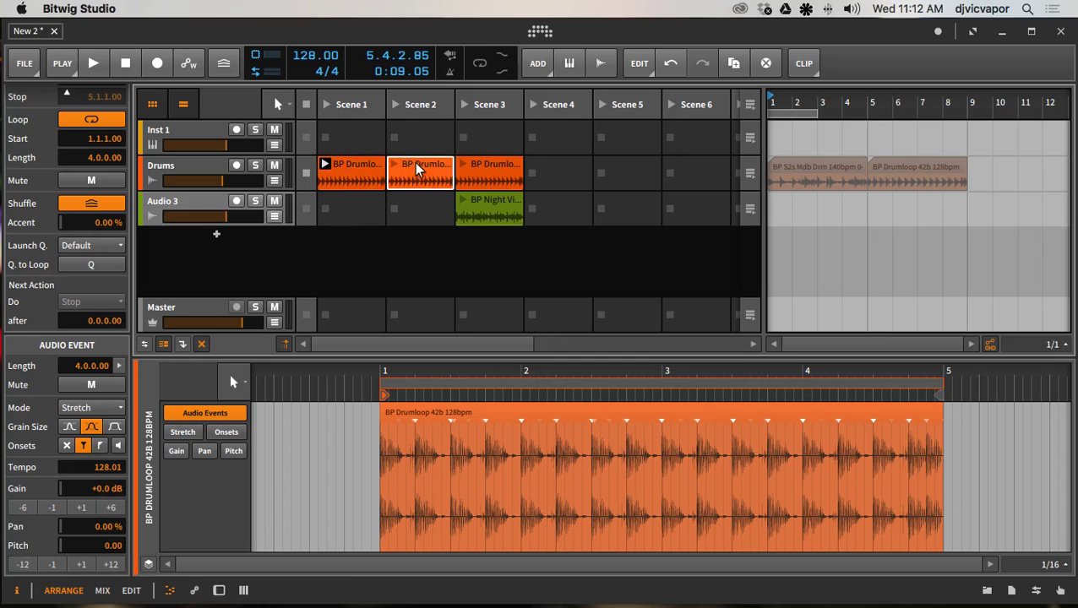
# Step: Open the browser for the empty Audio 3 Scene 2 slot on Beatport Sounds Loops (teaser) > Top Loops
pyautogui.click(485, 168)
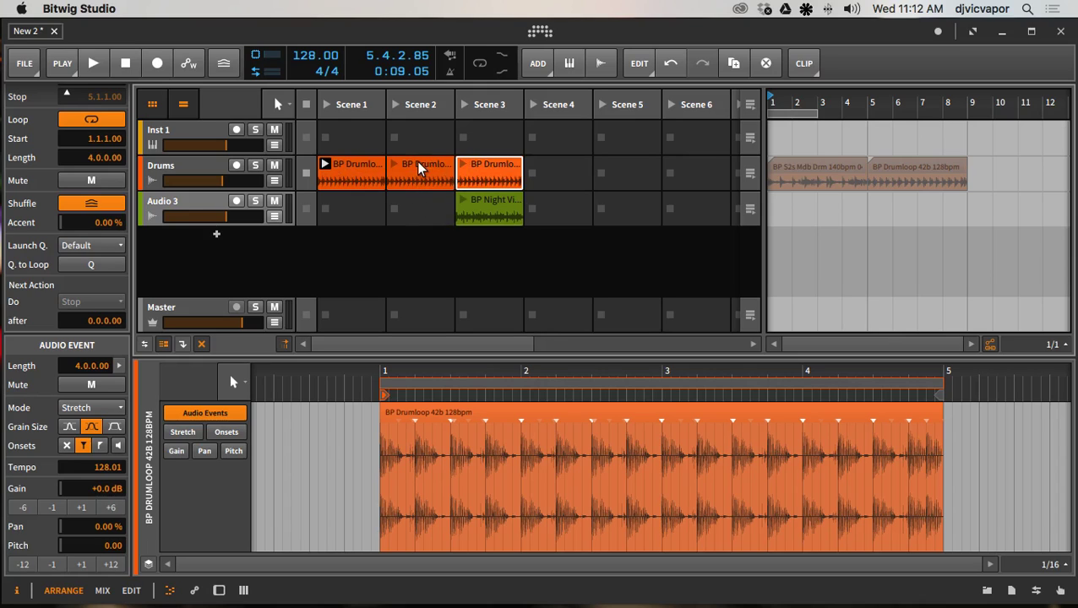
pyautogui.click(417, 210)
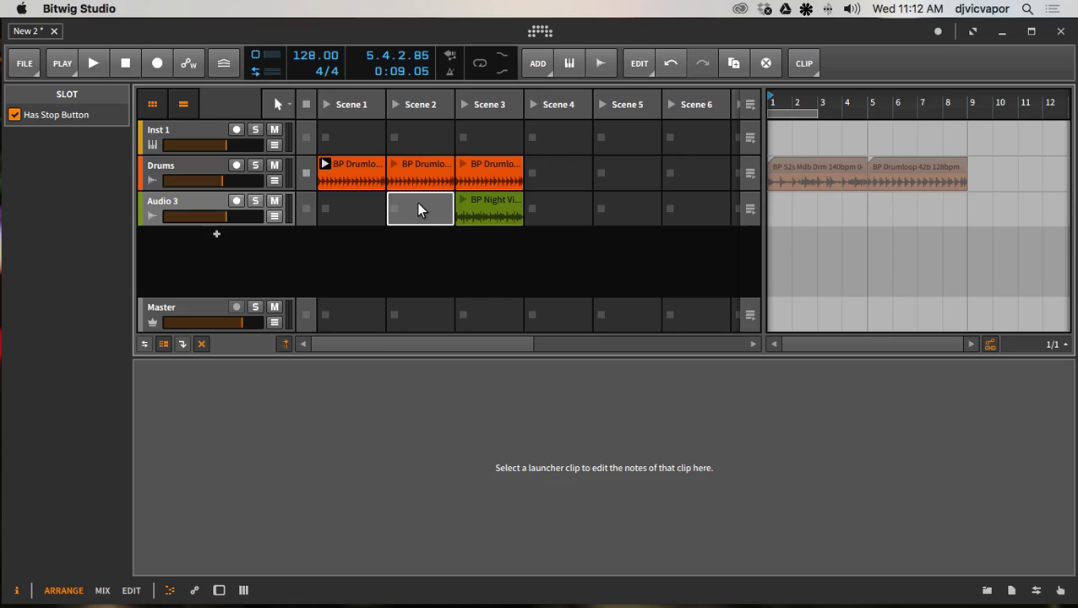
pyautogui.doubleClick(418, 209)
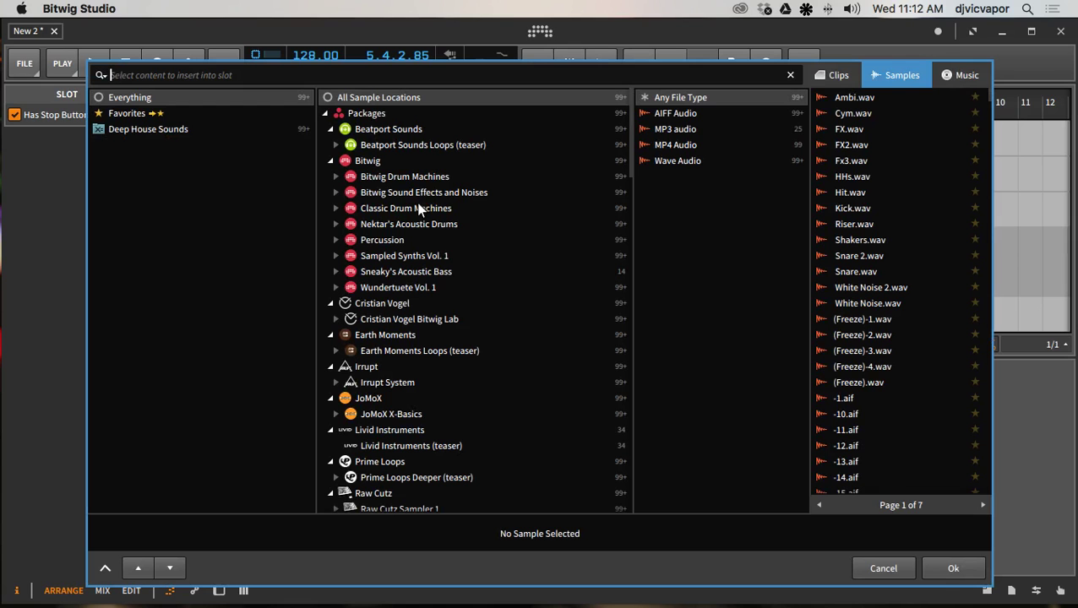
pyautogui.click(333, 145)
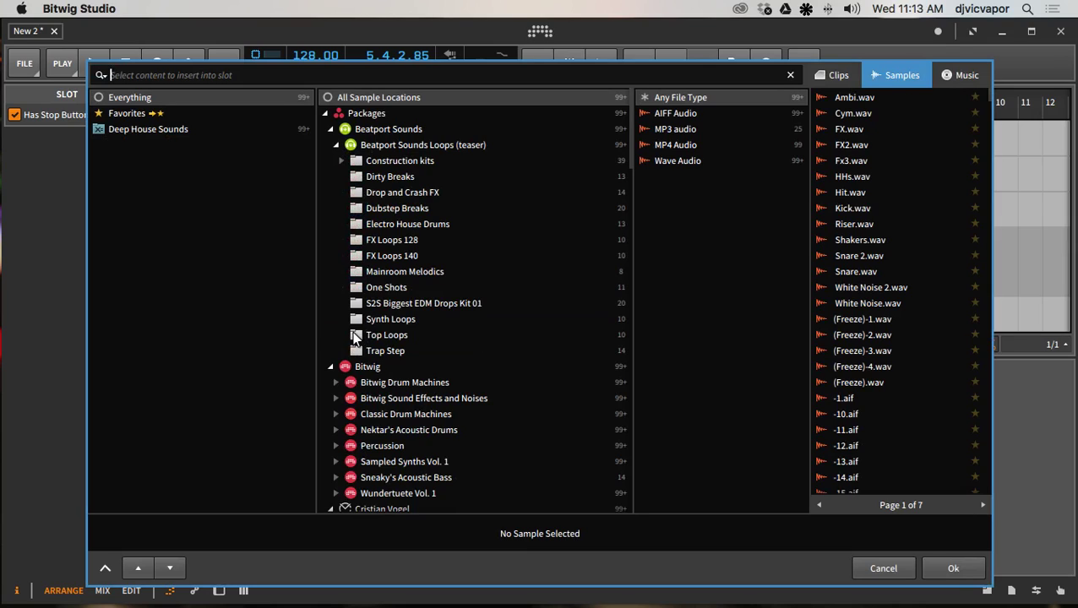
pyautogui.click(373, 335)
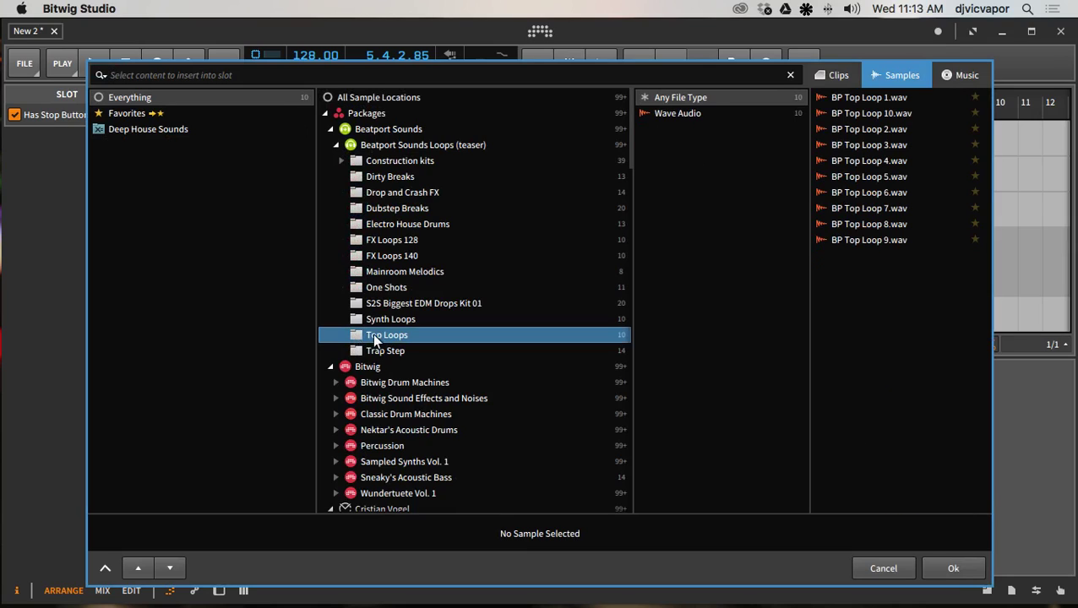
# Step: Preview BP Top Loop 1.wav and change the preview playback mode
pyautogui.click(874, 97)
pyautogui.click(963, 97)
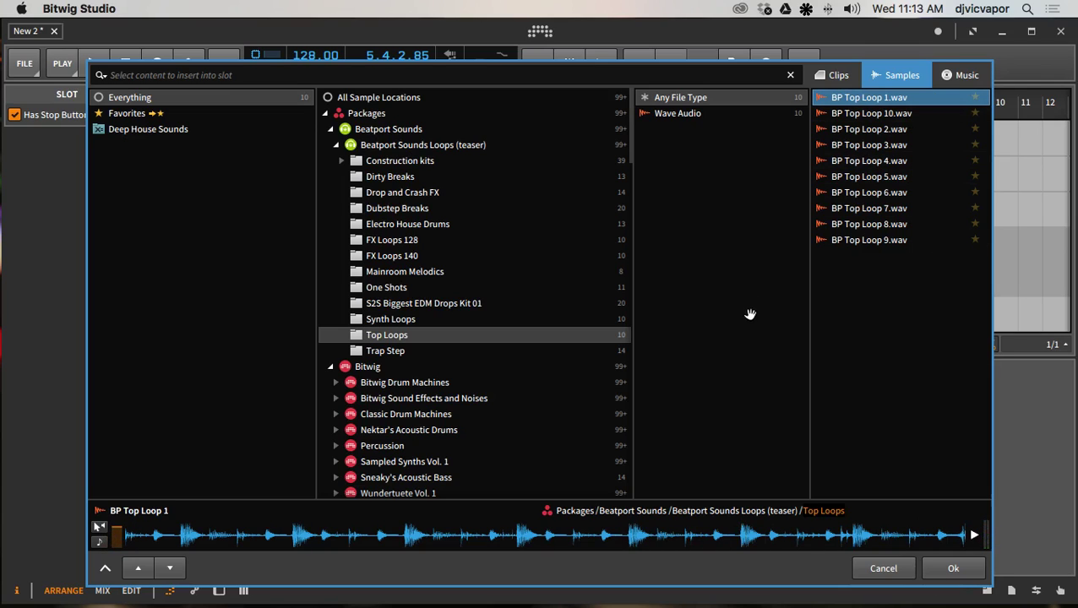
pyautogui.click(101, 541)
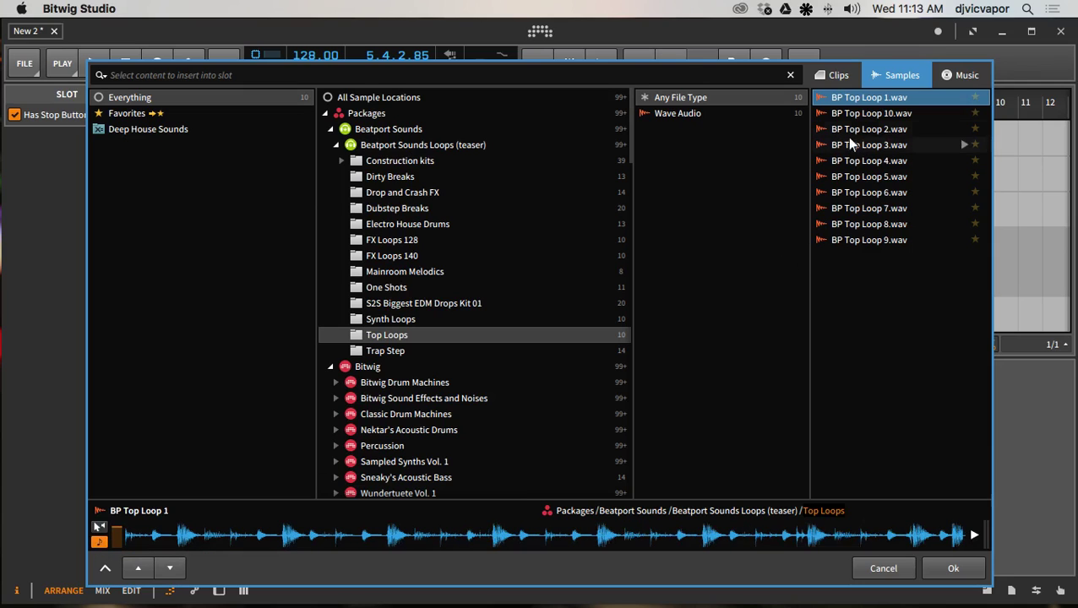
# Step: Audition BP Top Loops 10 and 2–9, then load BP Top Loop 10.wav into the slot
pyautogui.click(963, 113)
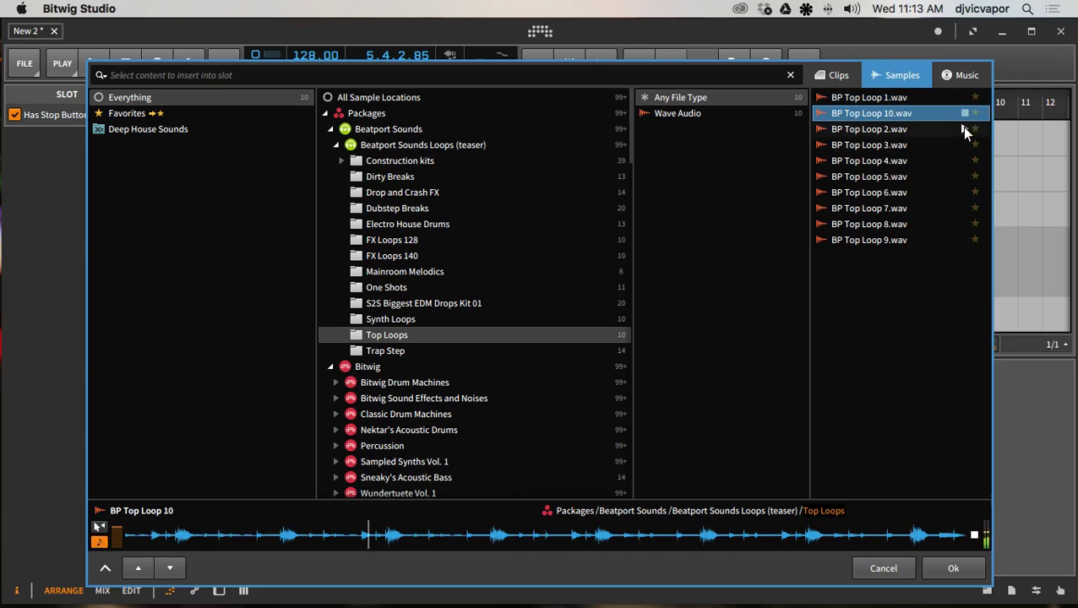
pyautogui.click(961, 130)
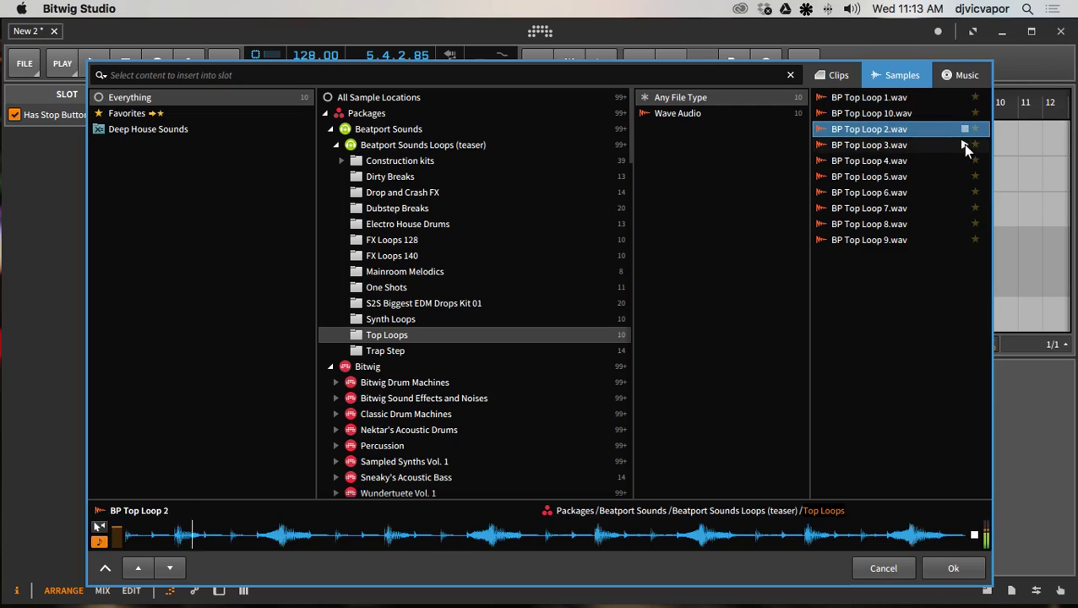
pyautogui.click(964, 145)
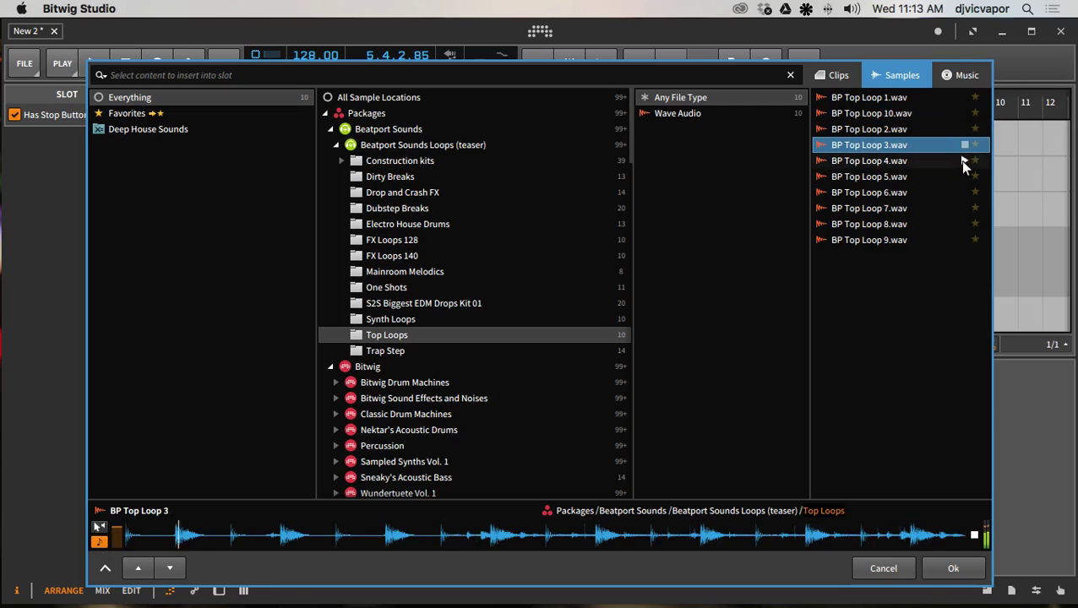
pyautogui.click(961, 160)
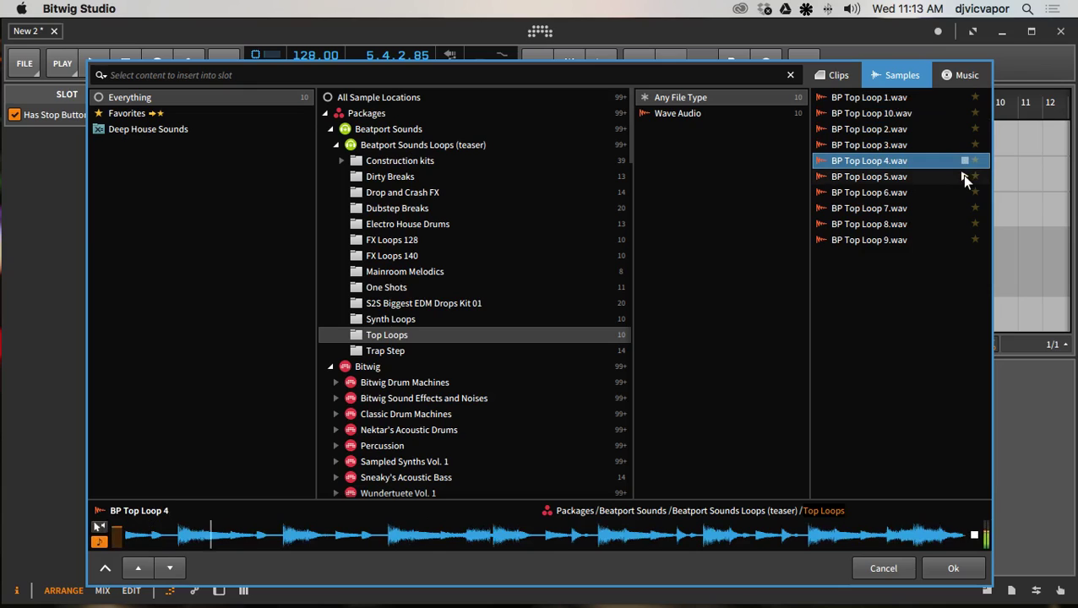
pyautogui.click(960, 175)
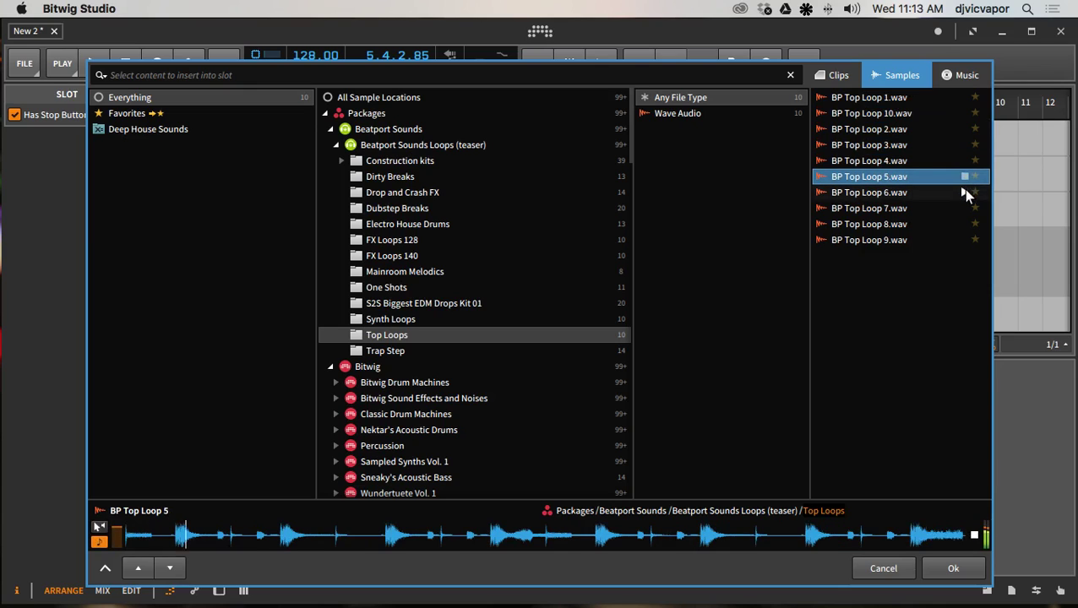
pyautogui.click(961, 193)
pyautogui.click(961, 208)
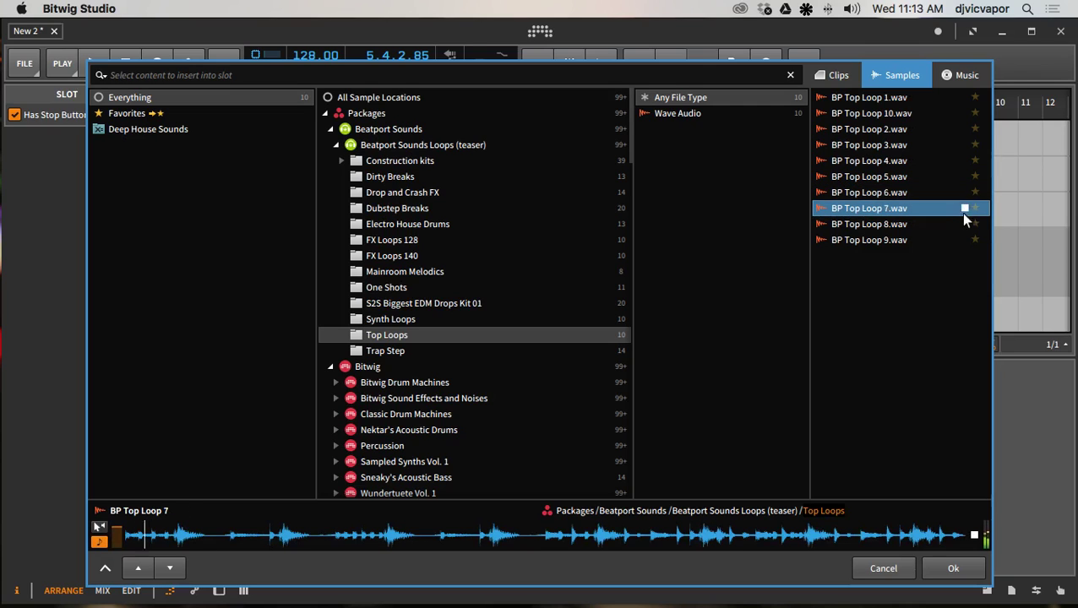
pyautogui.click(964, 223)
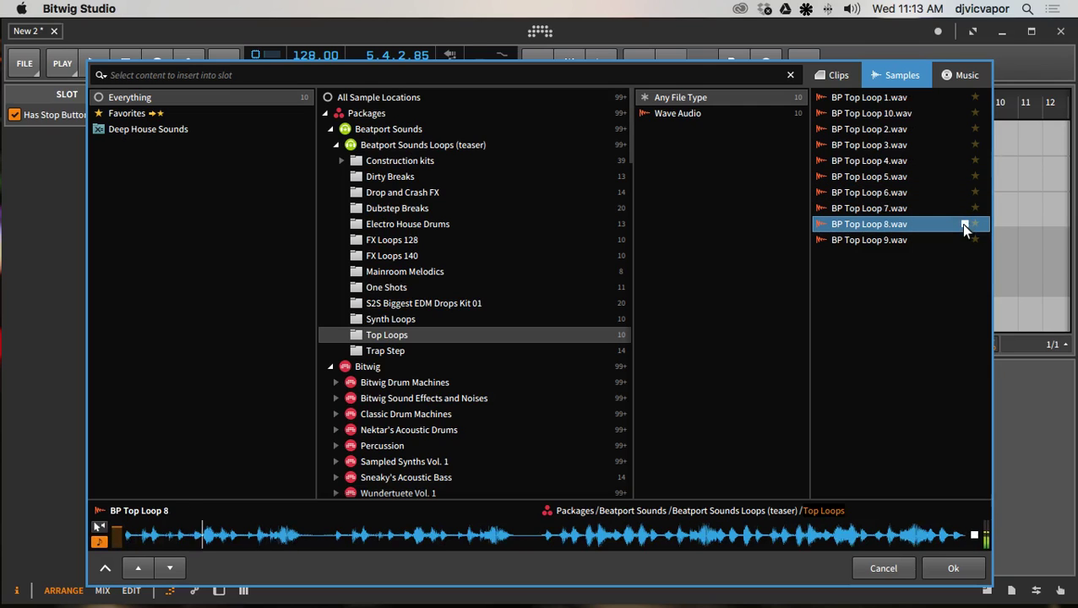
pyautogui.click(963, 240)
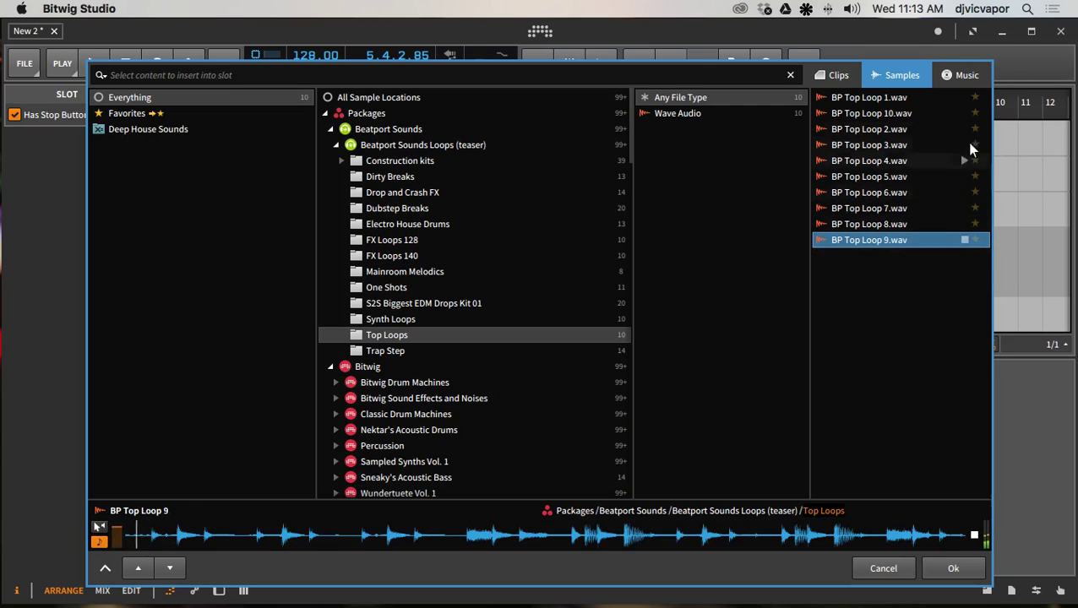
pyautogui.click(964, 98)
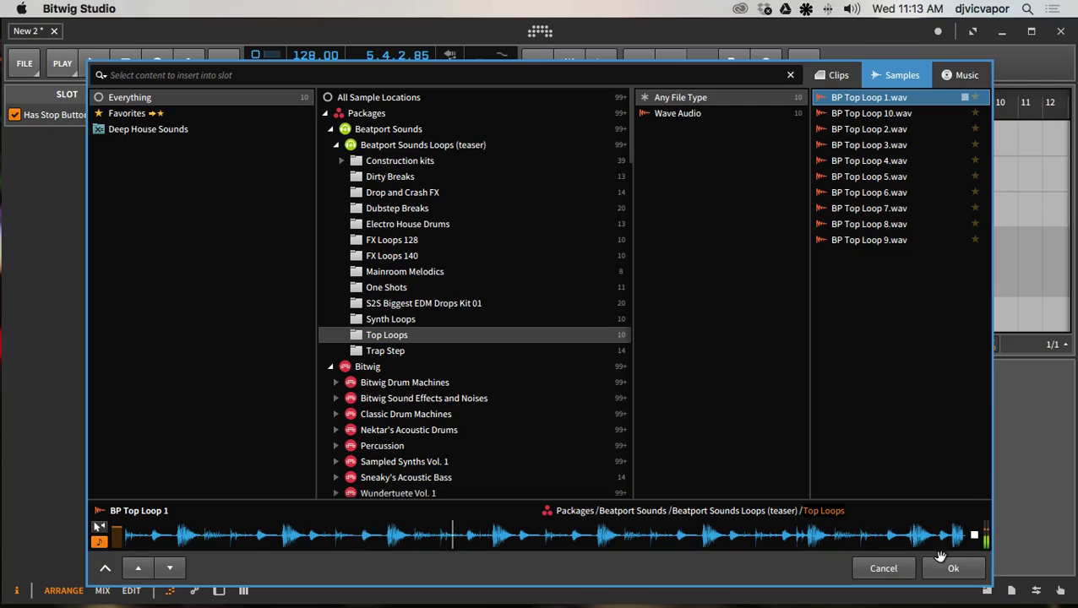
pyautogui.click(964, 113)
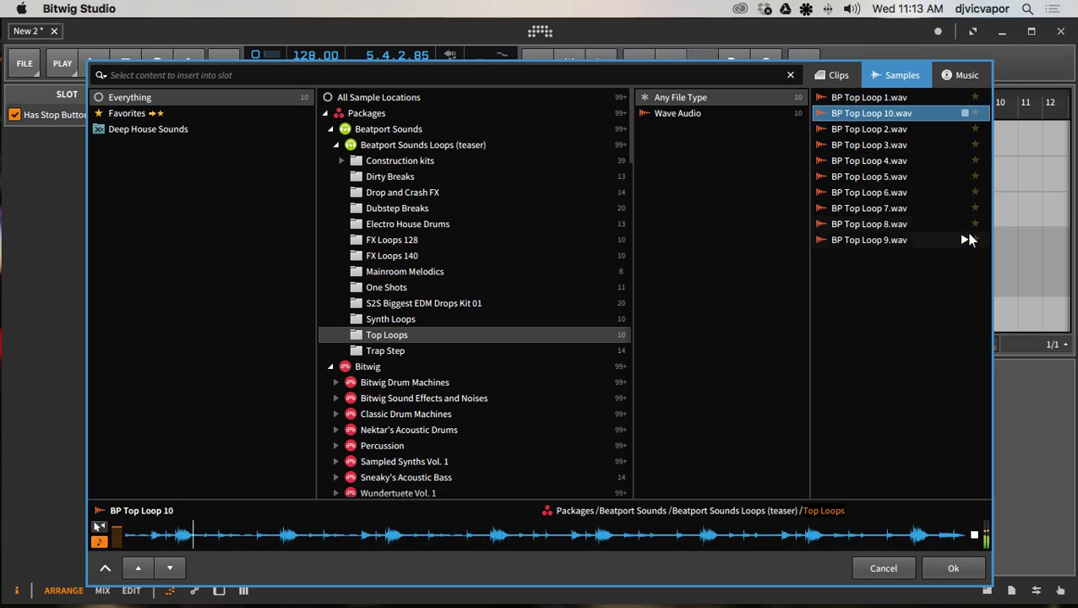
pyautogui.click(958, 568)
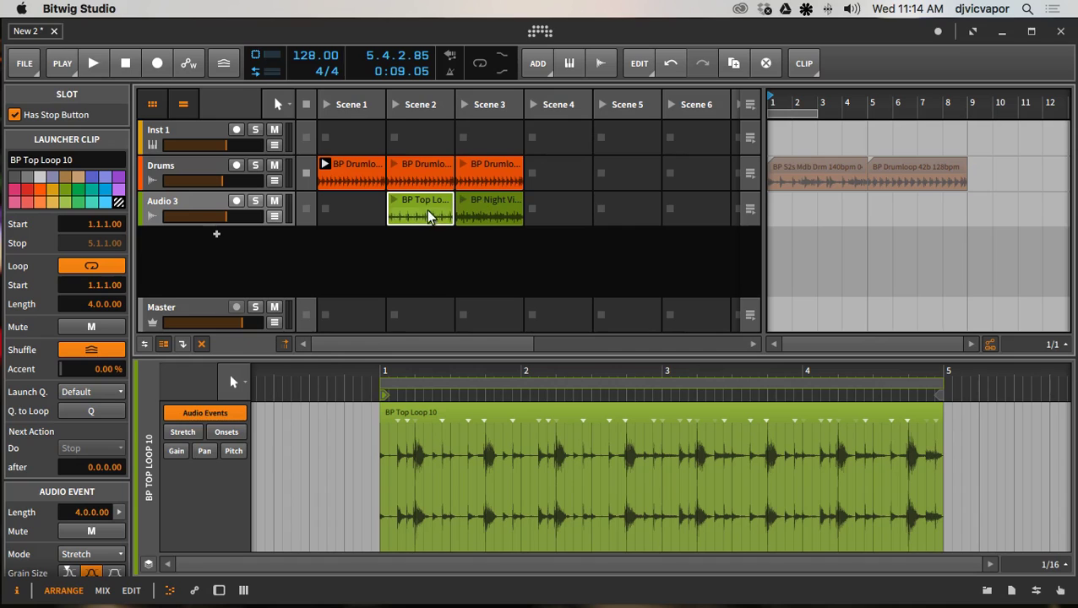
# Step: Add an Audio 4 track, move BP Top Loop 10 to its Scene 2 slot, and duplicate it into Scene 3
pyautogui.rightClick(230, 235)
pyautogui.click(242, 268)
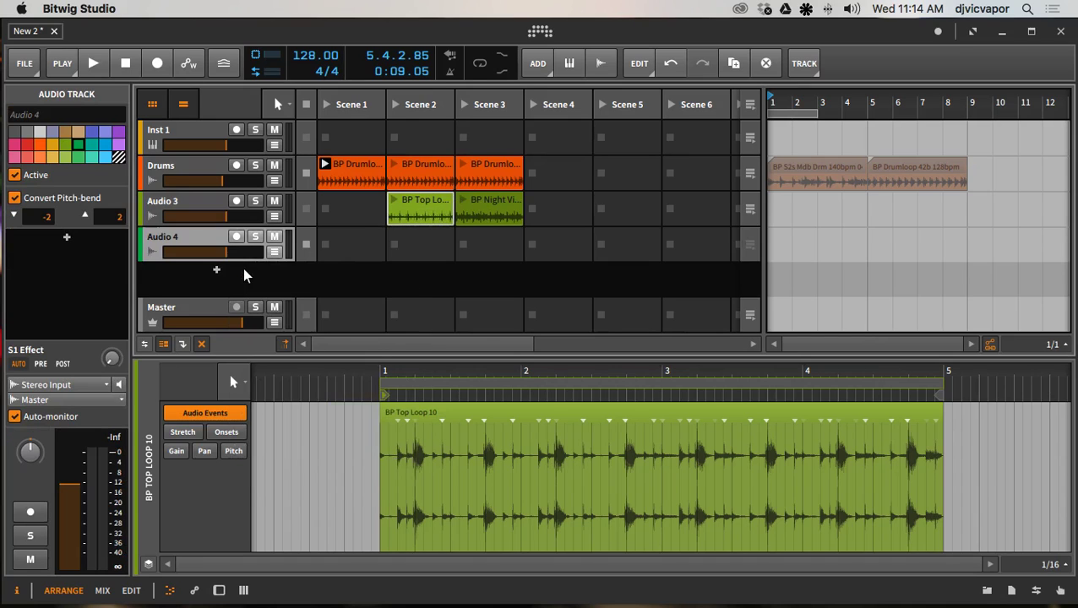
pyautogui.moveTo(414, 199); pyautogui.dragTo(418, 238)
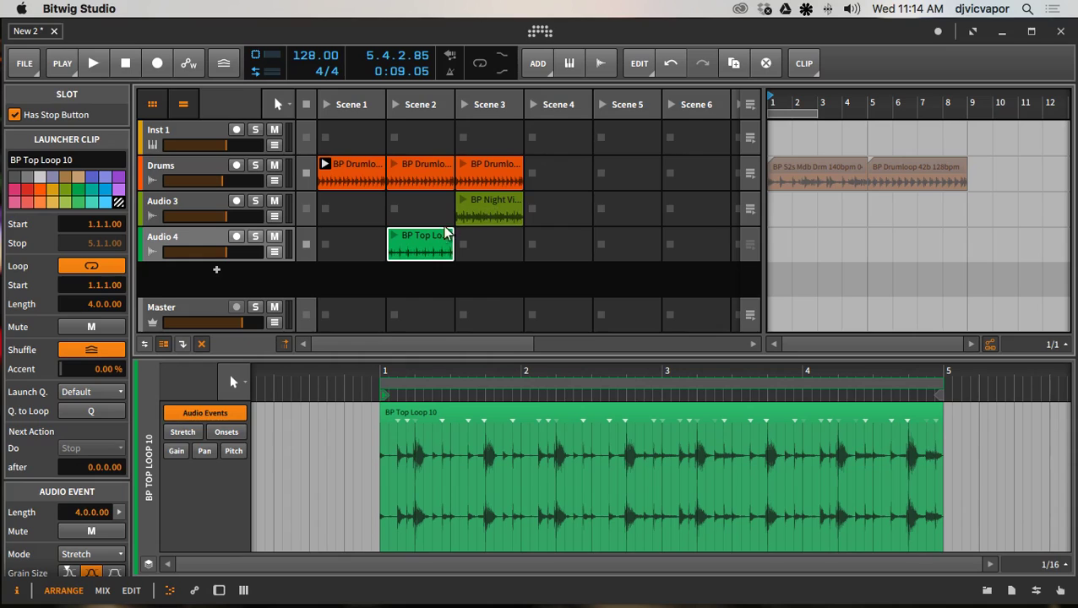
pyautogui.click(733, 63)
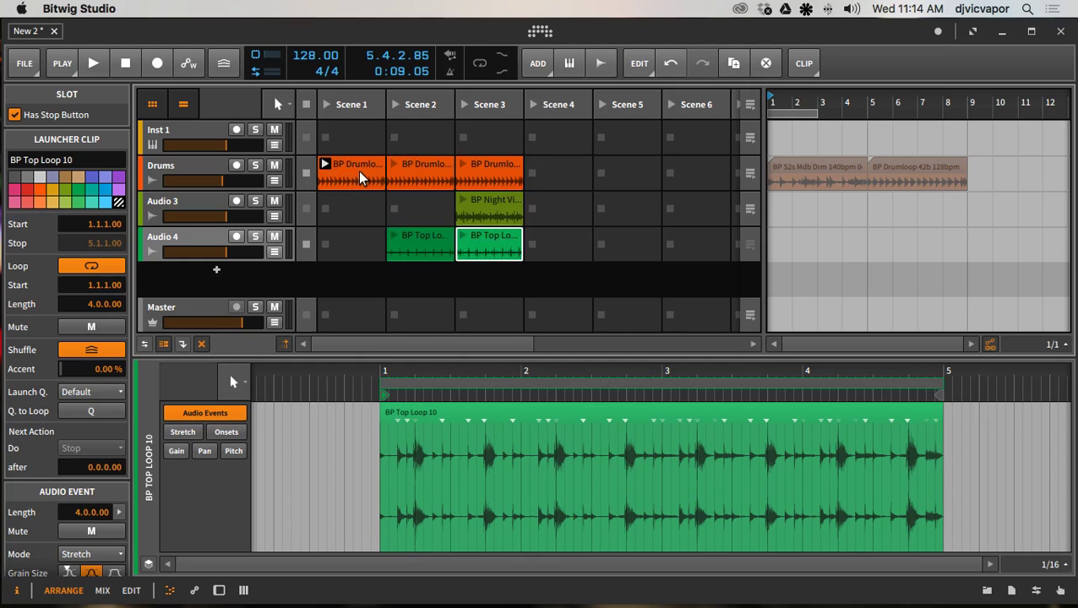
pyautogui.click(409, 165)
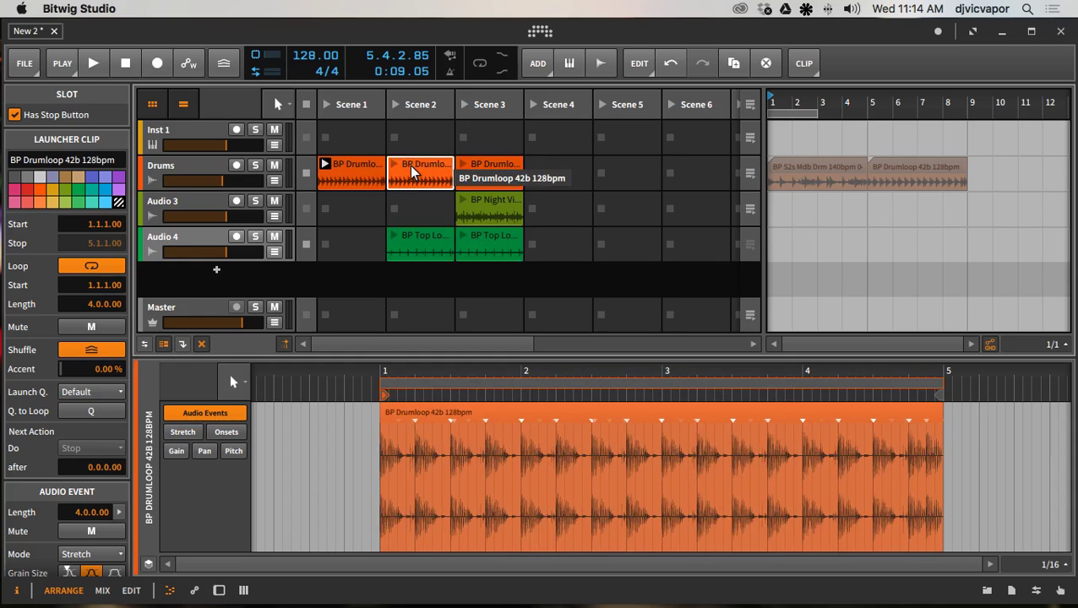
pyautogui.click(421, 236)
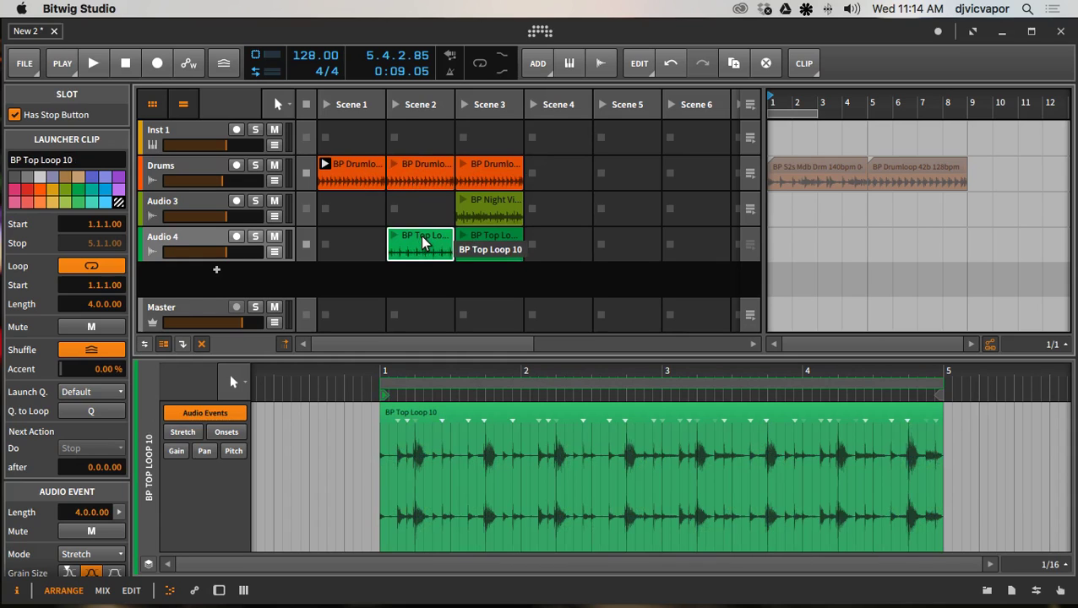
pyautogui.click(479, 230)
pyautogui.click(483, 195)
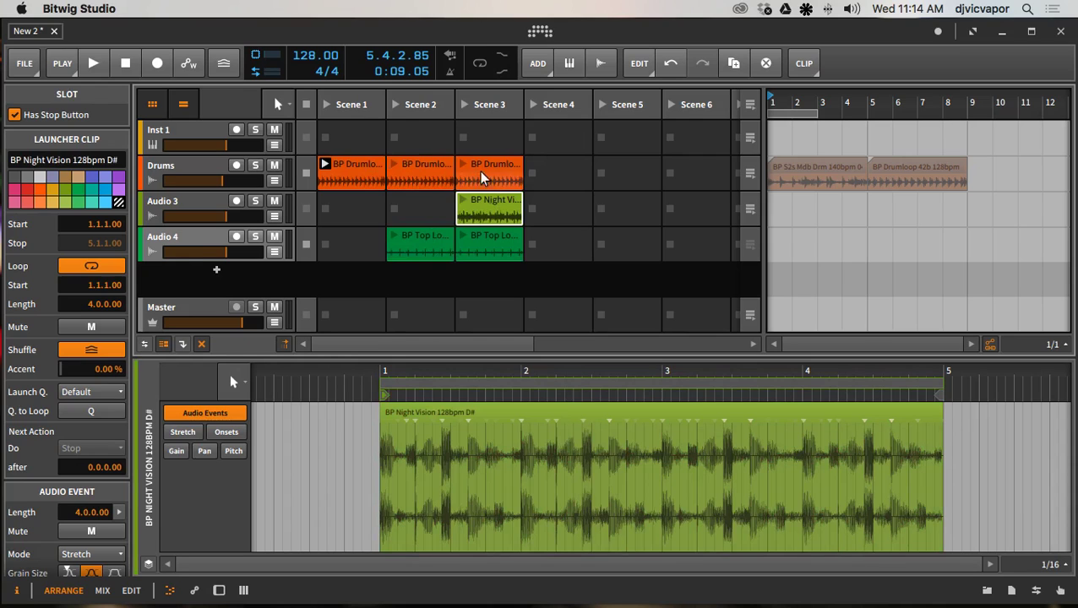
pyautogui.click(477, 163)
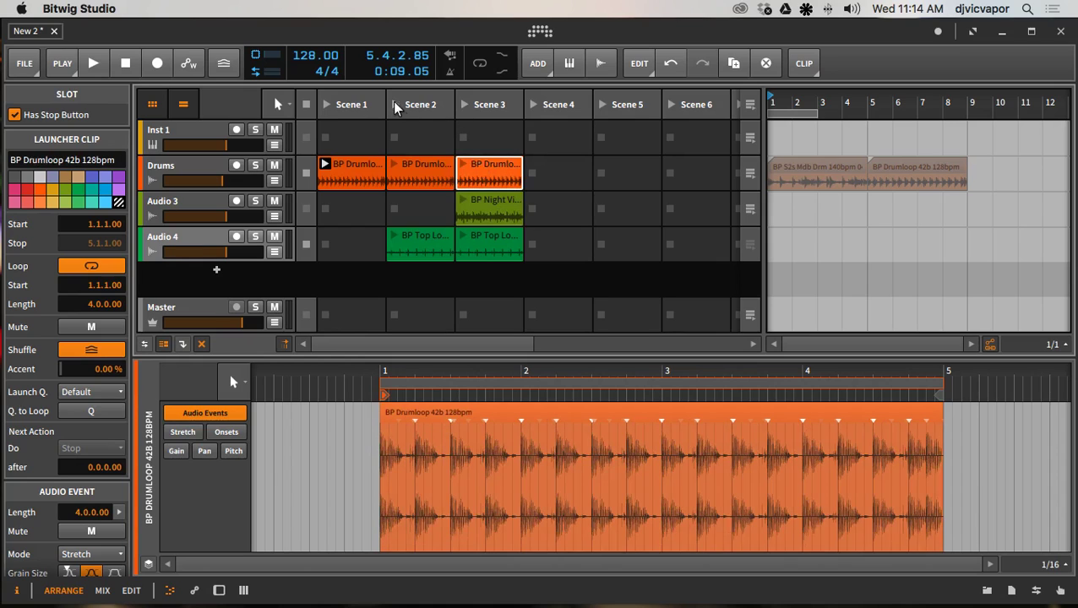
# Step: Launch Scenes 1, 2 and 3 in turn, then stop and rewind the transport to 1.1.1.00
pyautogui.click(323, 102)
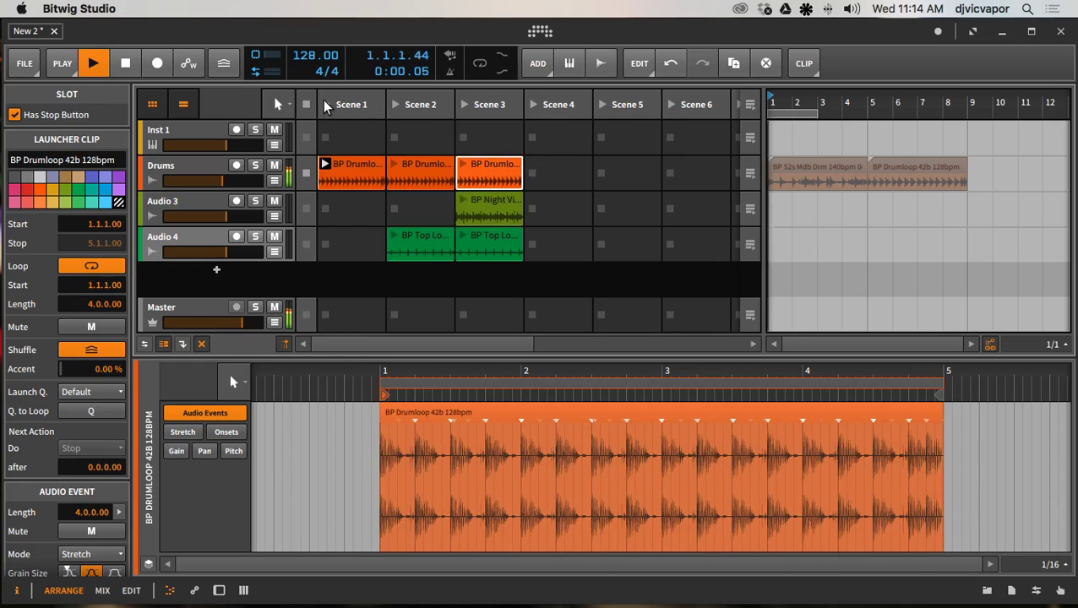
pyautogui.click(393, 102)
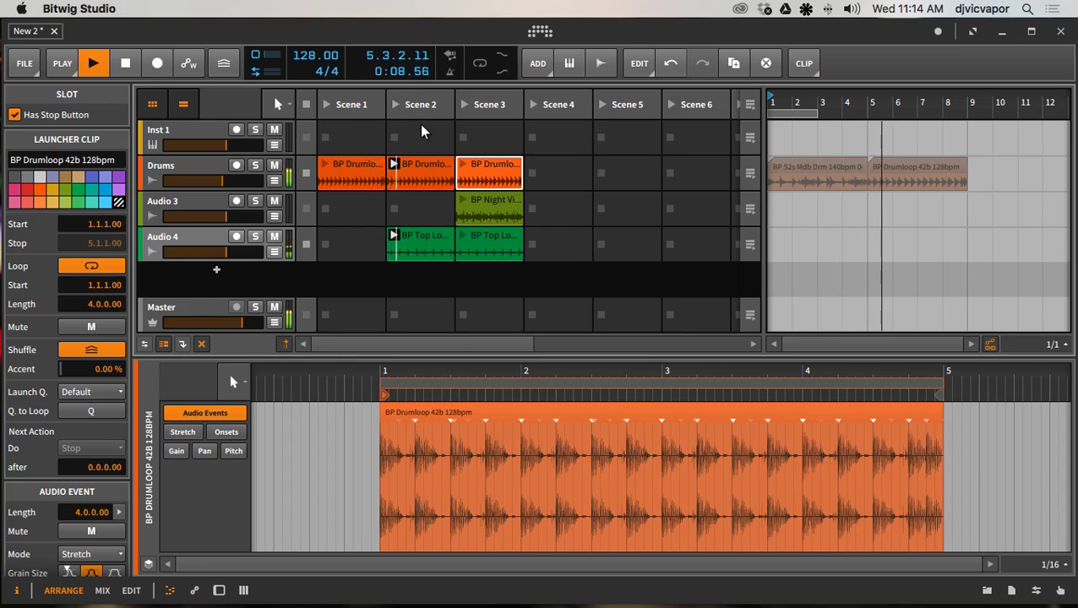
pyautogui.click(463, 103)
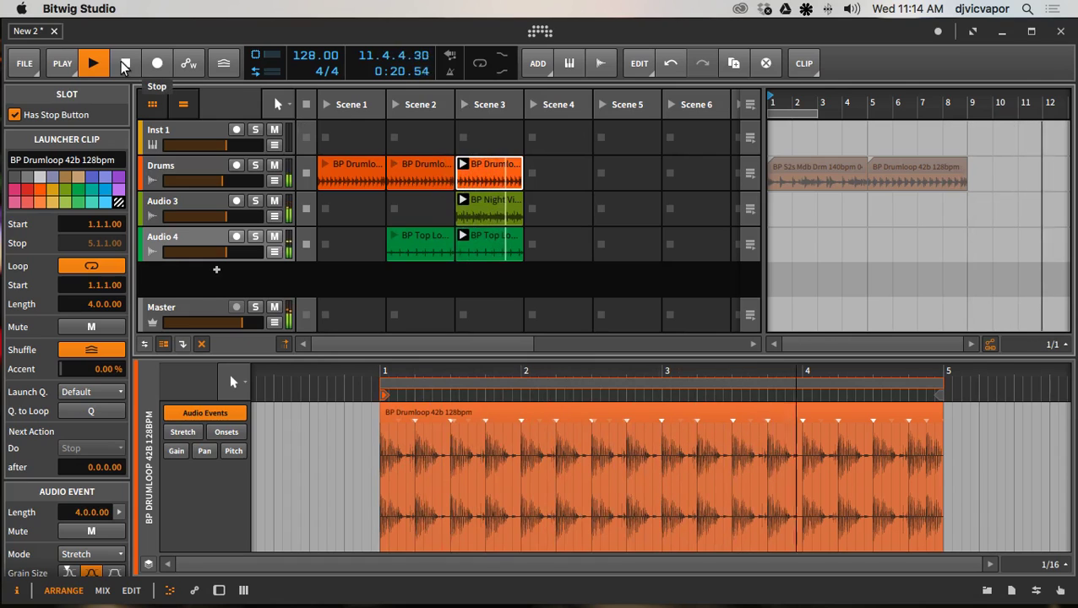
pyautogui.click(124, 65)
pyautogui.click(124, 65)
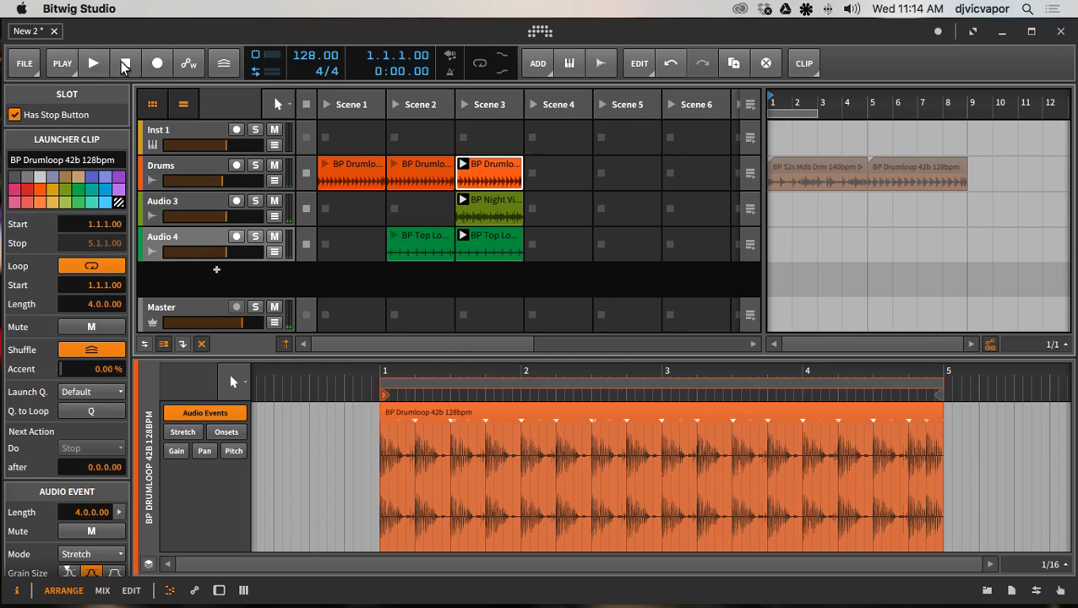